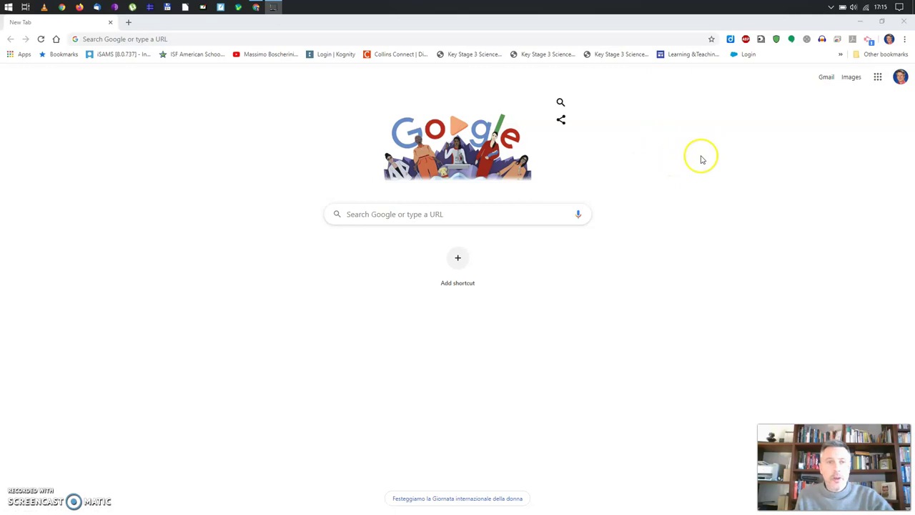
Step: Open Google Forms from the Google apps grid in Chrome's new tab page
{"action": "left_click", "coordinate": [878, 80]}
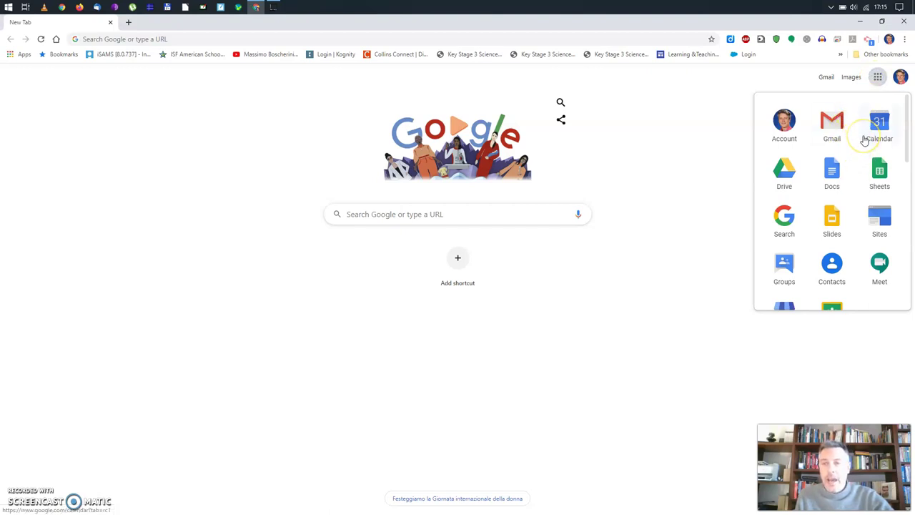
{"action": "scroll", "coordinate": [864, 140], "scroll_direction": "down", "scroll_amount": 5}
{"action": "scroll", "coordinate": [864, 141], "scroll_direction": "down", "scroll_amount": 2}
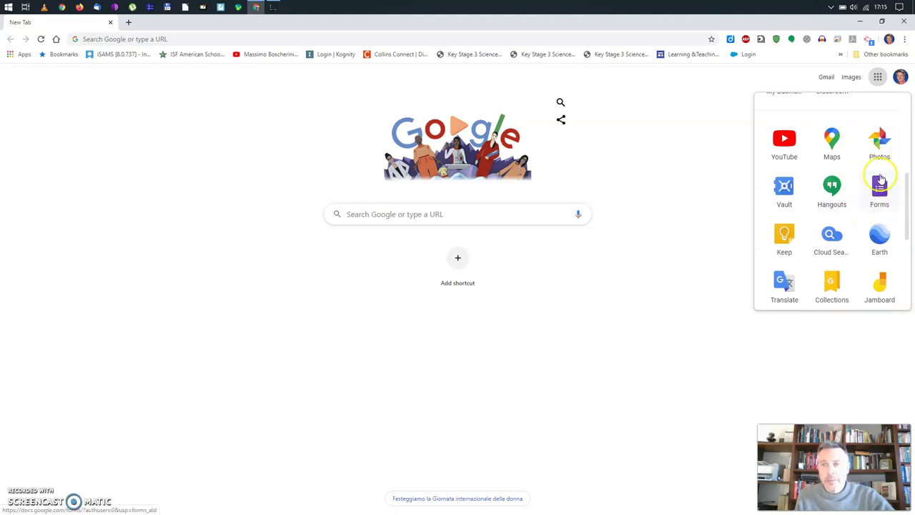
{"action": "left_click", "coordinate": [880, 192]}
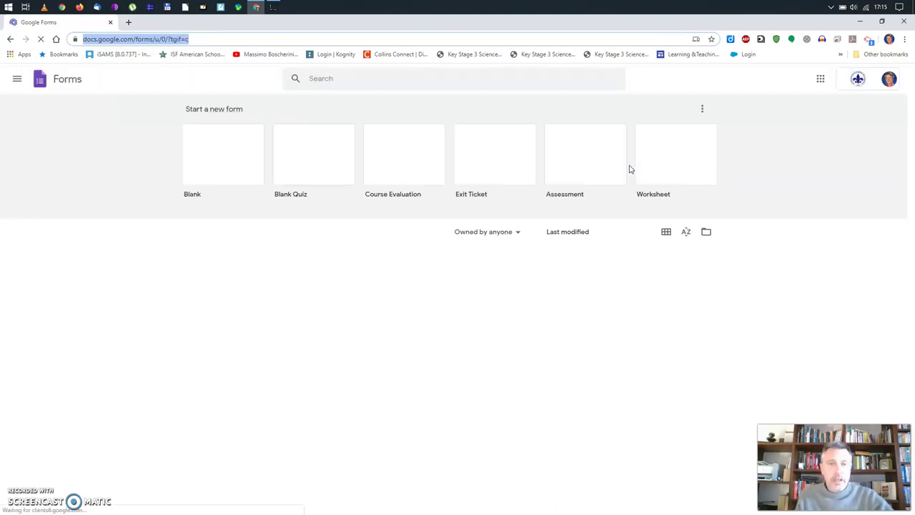
Step: Start a new form from the Blank Quiz template
{"action": "left_click", "coordinate": [375, 170]}
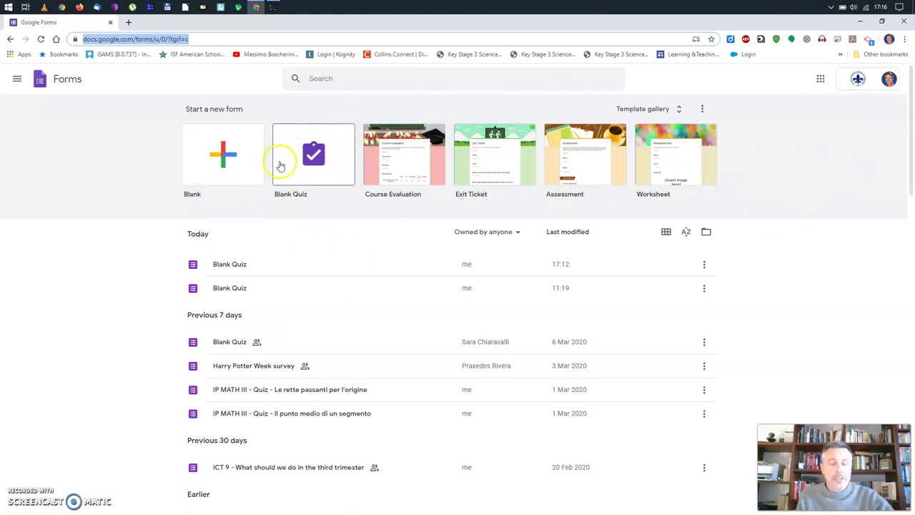
{"action": "left_click", "coordinate": [325, 160]}
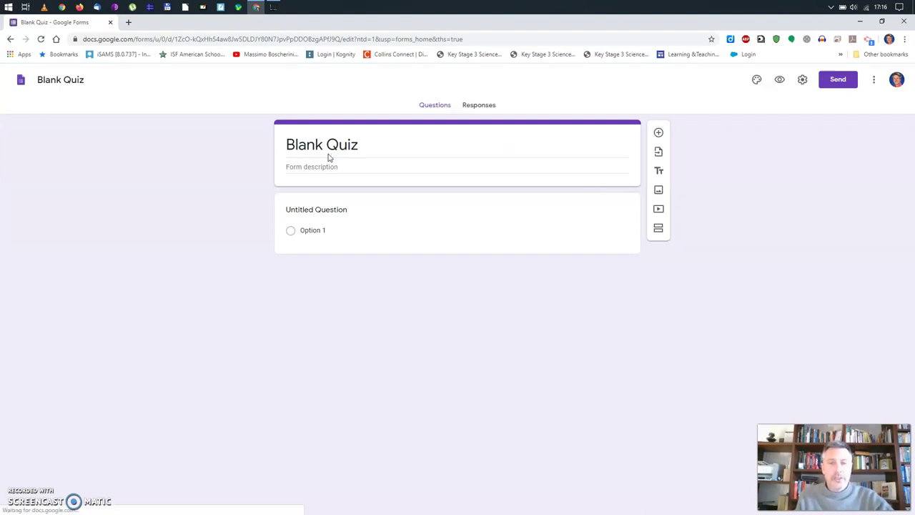
Step: Replace the Blank Quiz title with 'How well do you know Florence?'
{"action": "left_click", "coordinate": [319, 141]}
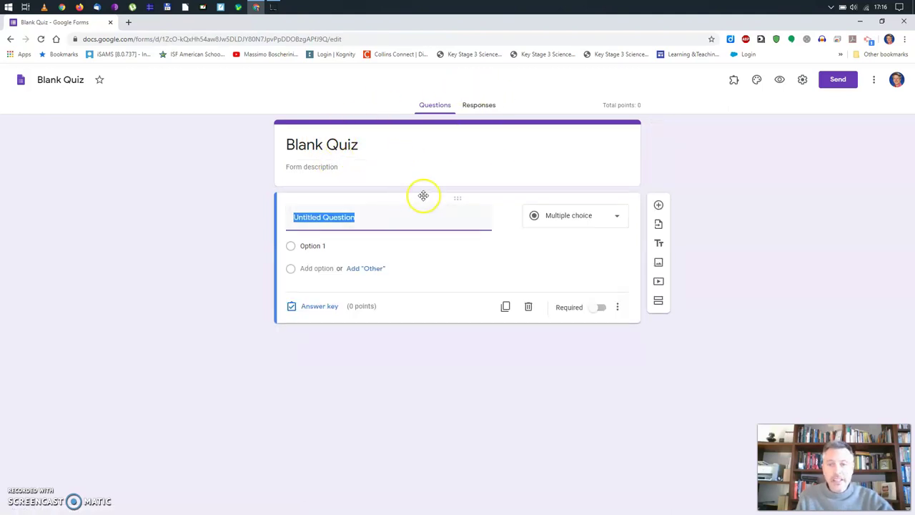
{"action": "left_click", "coordinate": [20, 493]}
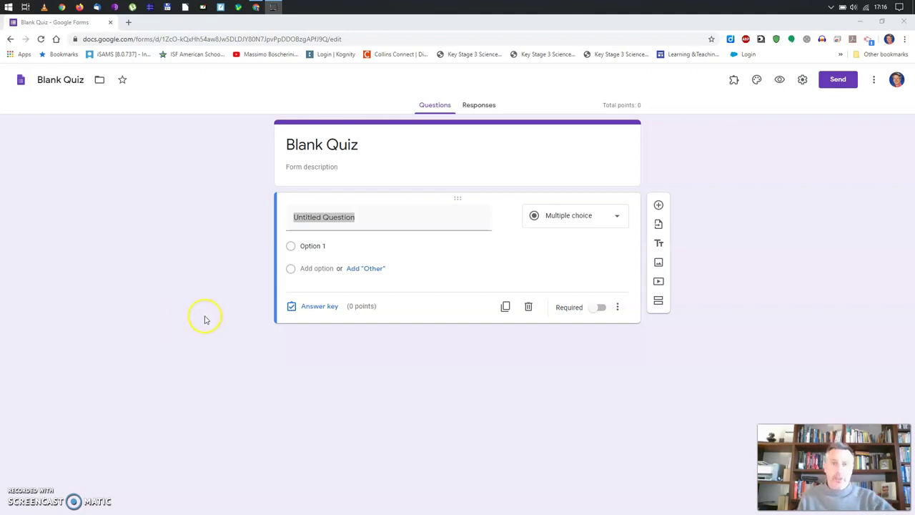
{"action": "left_click", "coordinate": [310, 146]}
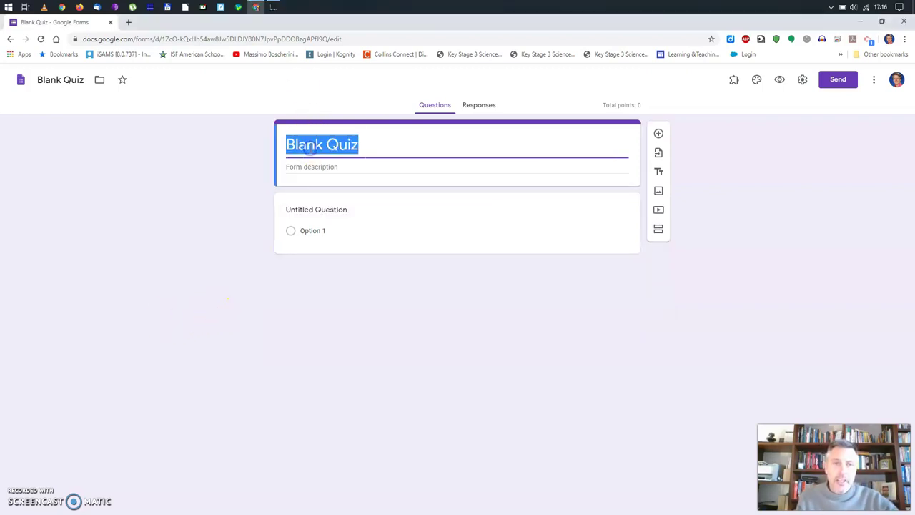
{"action": "type", "text": "How w"}
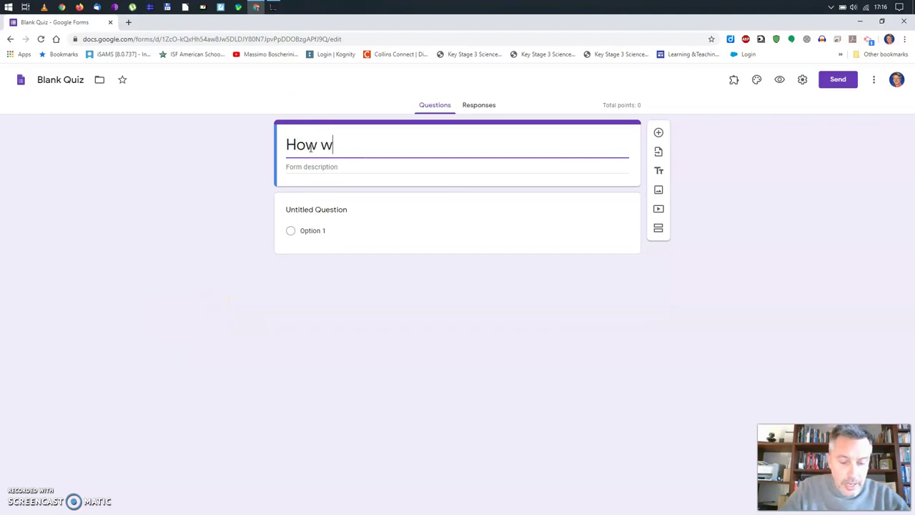
{"action": "type", "text": "ell do you k"}
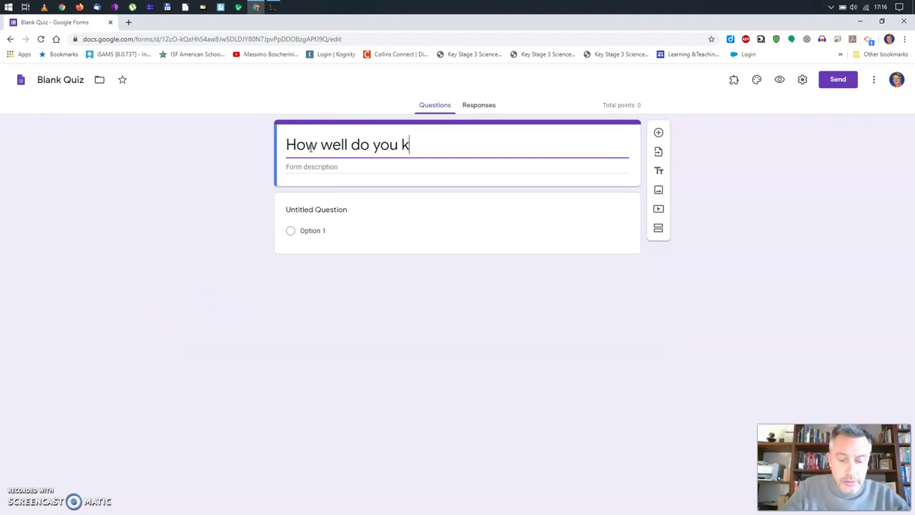
{"action": "type", "text": "now Florence"}
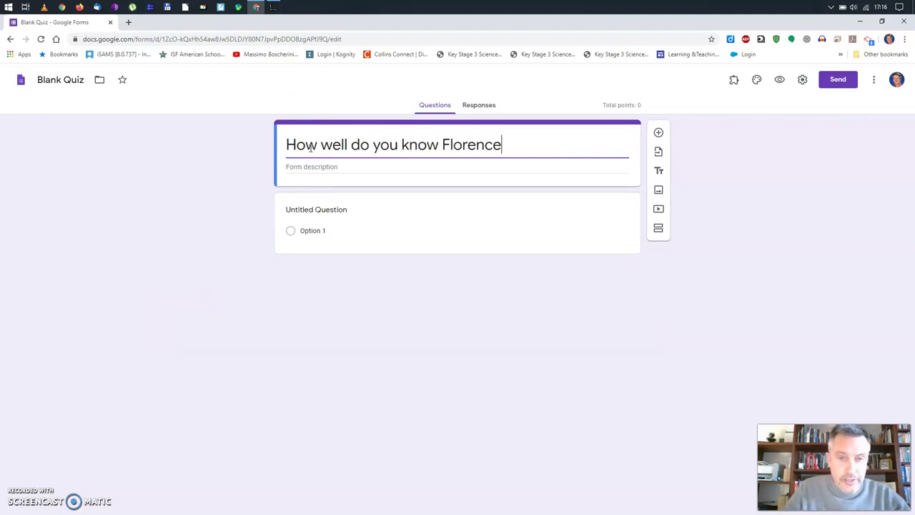
{"action": "type", "text": "?"}
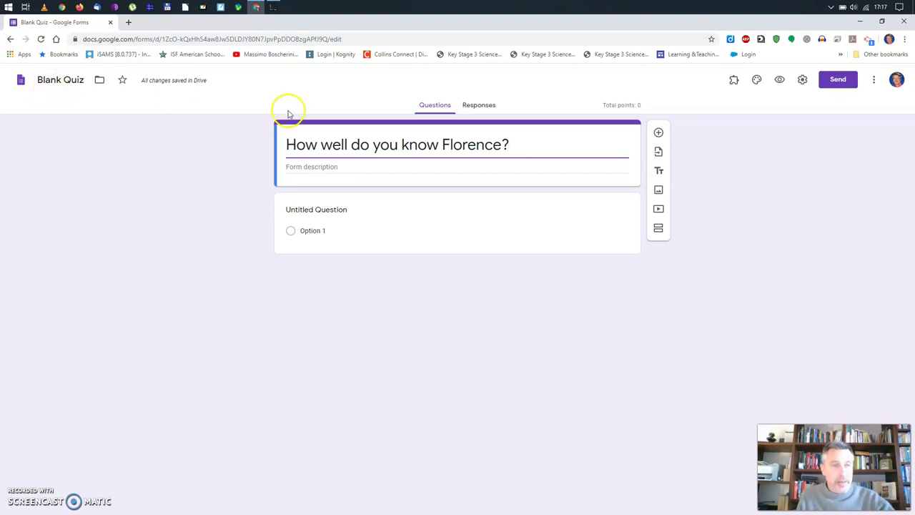
Step: Copy the quiz title into the file name so it reads 'How well do you know Florence?'
{"action": "left_click_drag", "start_coordinate": [287, 145], "coordinate": [531, 147]}
{"action": "key", "text": "ctrl+c"}
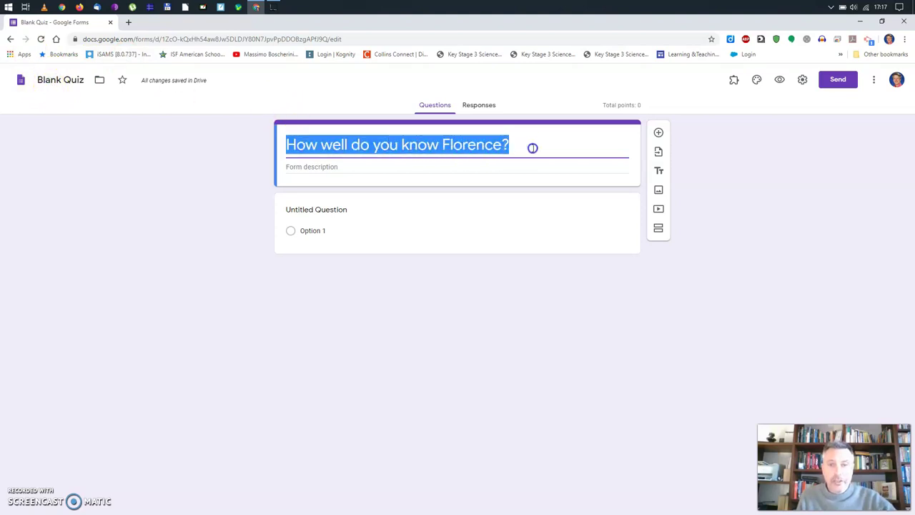
{"action": "left_click", "coordinate": [50, 81]}
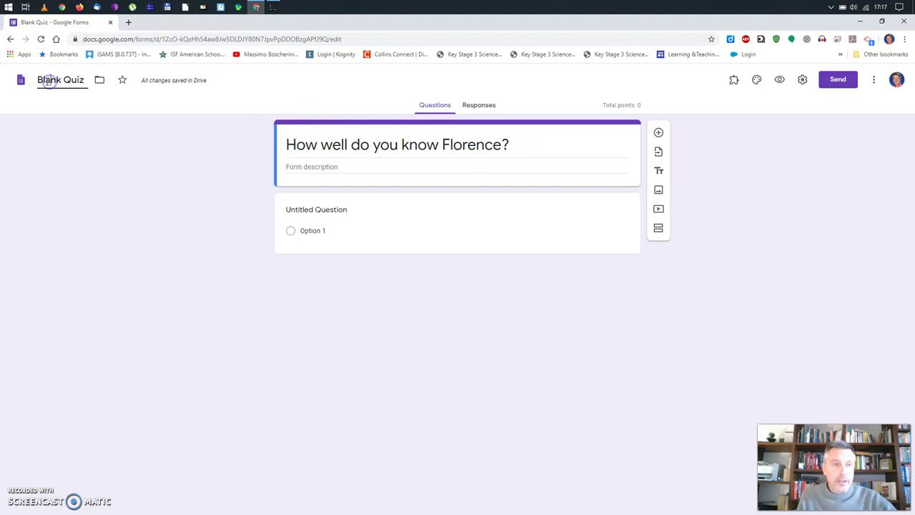
{"action": "left_click_drag", "start_coordinate": [36, 81], "coordinate": [85, 81]}
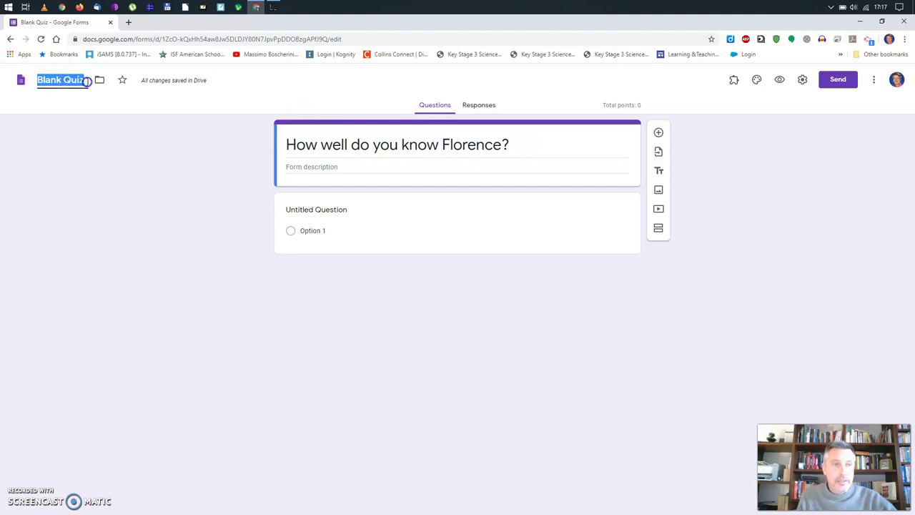
{"action": "key", "text": "ctrl+v"}
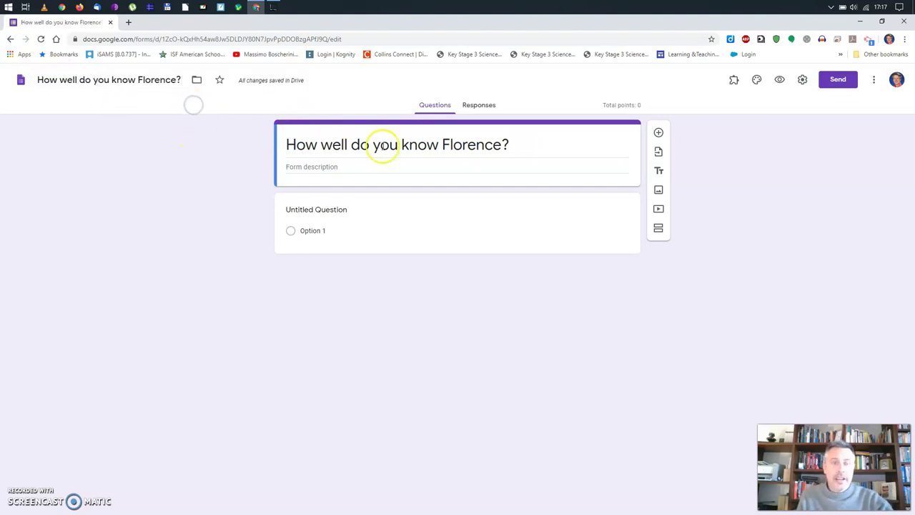
{"action": "left_click", "coordinate": [336, 166]}
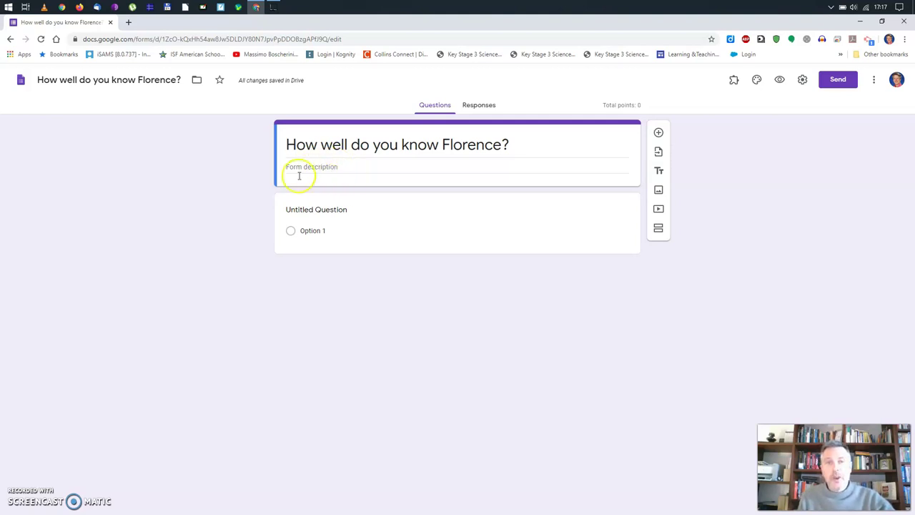
Step: Add the description 'Answer all the questions to test your knowledge of our city', fixing 'Asnwer'
{"action": "left_click", "coordinate": [302, 167]}
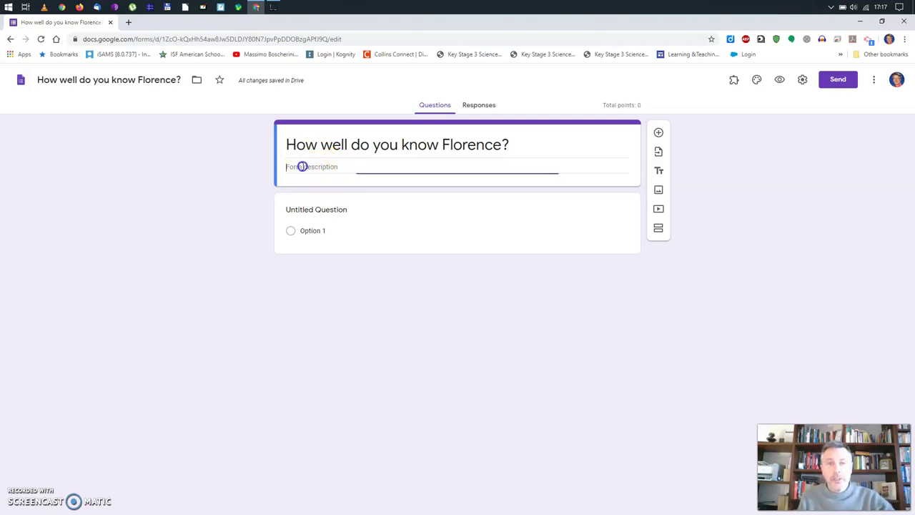
{"action": "type", "text": "As"}
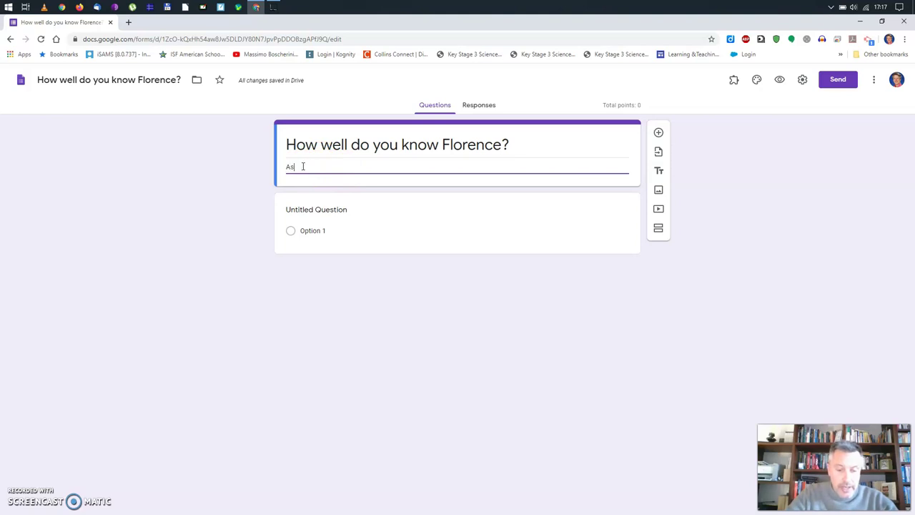
{"action": "type", "text": "nwer all the questions to test your knowldege"}
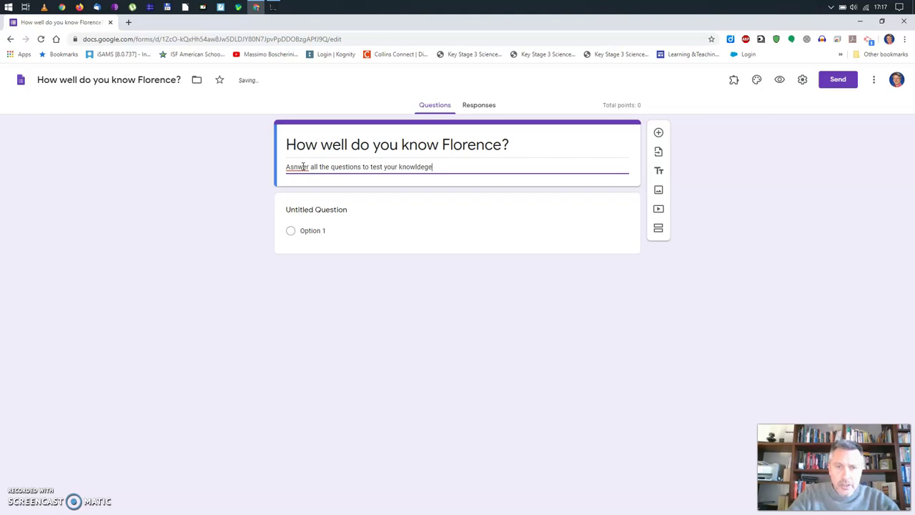
{"action": "type", "text": "d"}
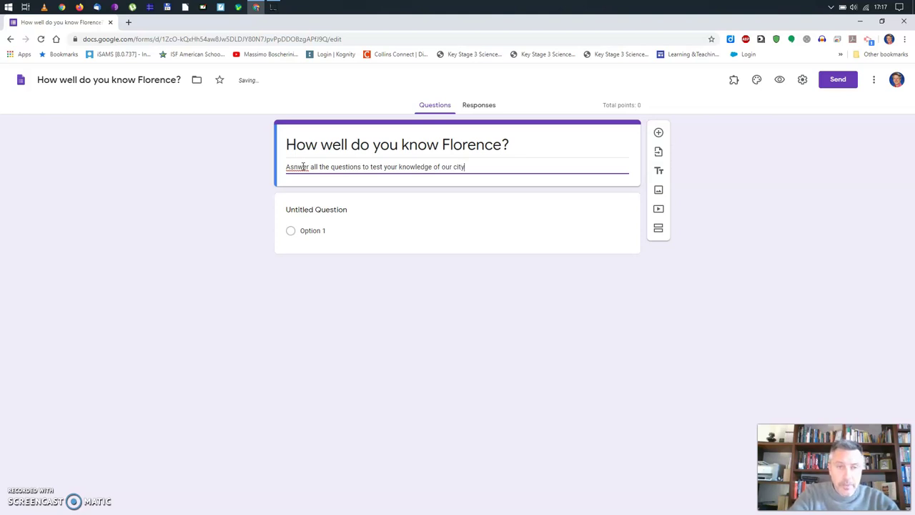
{"action": "left_click", "coordinate": [298, 166]}
{"action": "key", "text": "BackSpace"}
{"action": "key", "text": "BackSpace"}
{"action": "type", "text": "ns"}
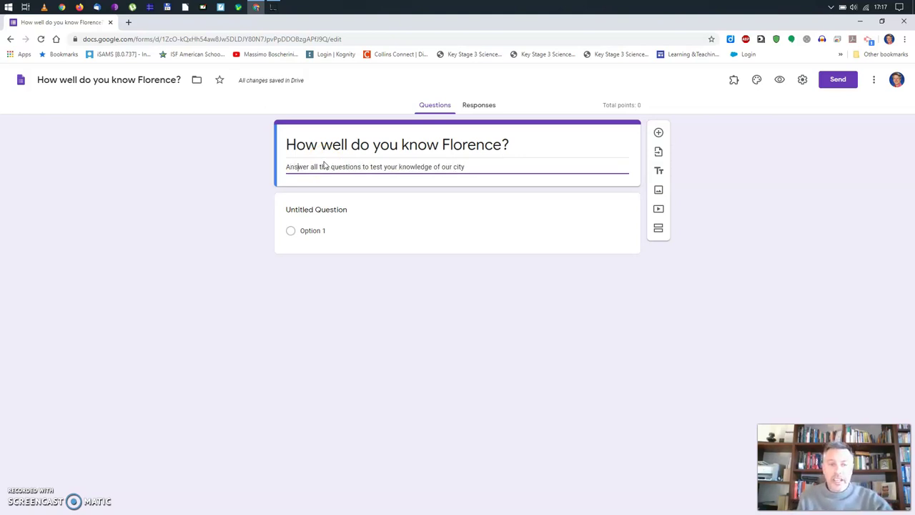
{"action": "left_click", "coordinate": [338, 207]}
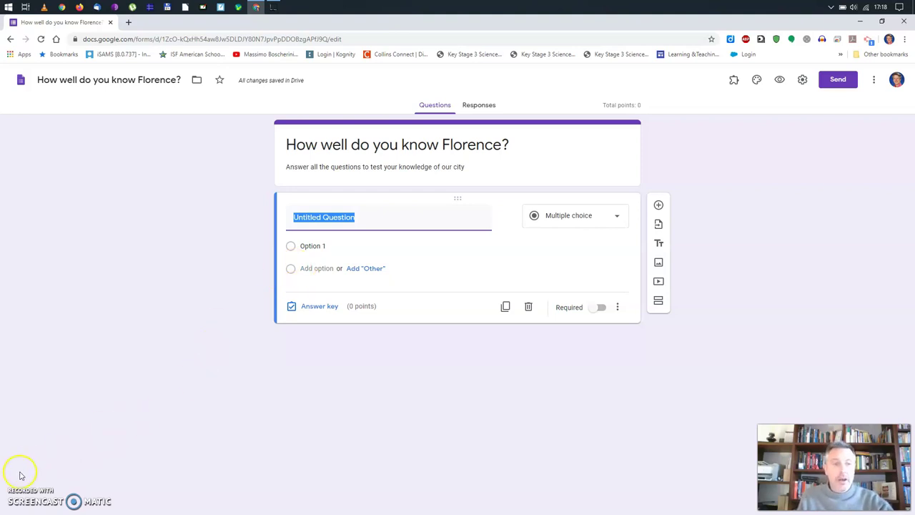
Step: Title the first question 'Who build the dome of the cathedral of Florence?'
{"action": "left_click", "coordinate": [16, 493]}
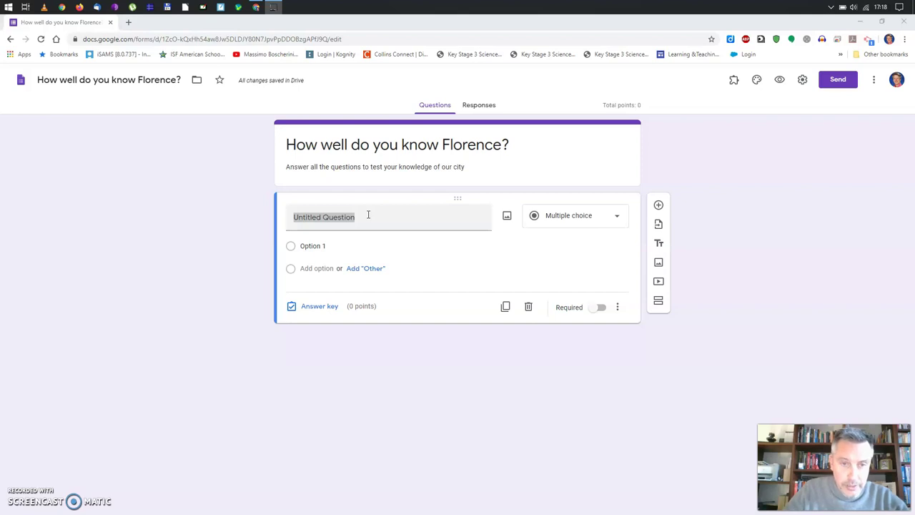
{"action": "left_click_drag", "start_coordinate": [368, 215], "coordinate": [256, 221]}
{"action": "type", "text": "Who b"}
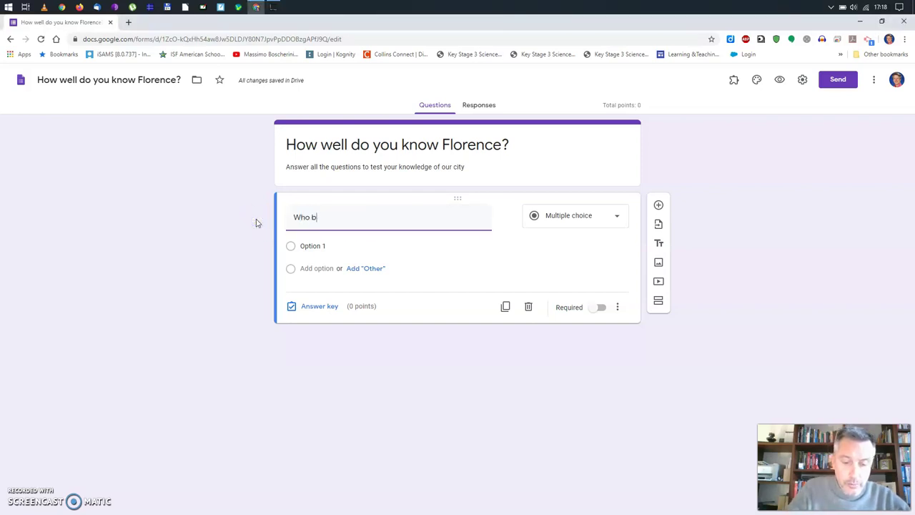
{"action": "type", "text": "uild the dome of the c"}
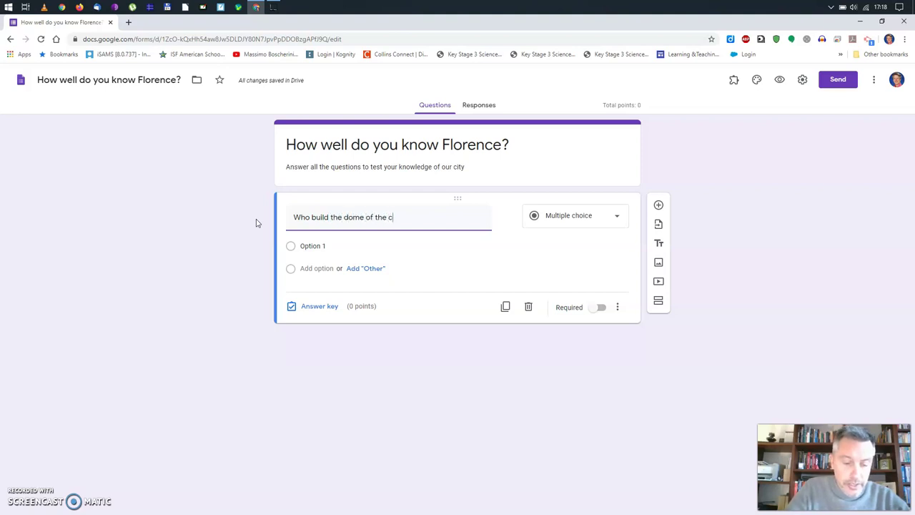
{"action": "type", "text": "athe"}
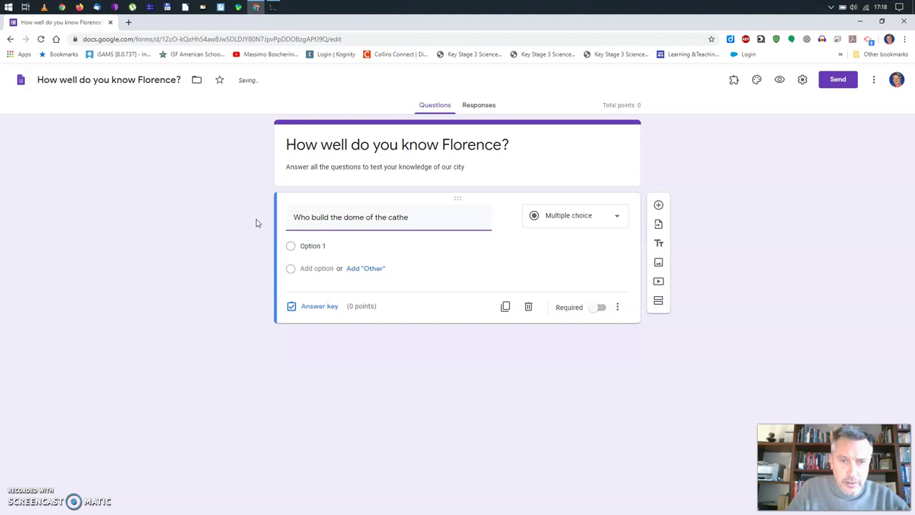
{"action": "type", "text": "dral of"}
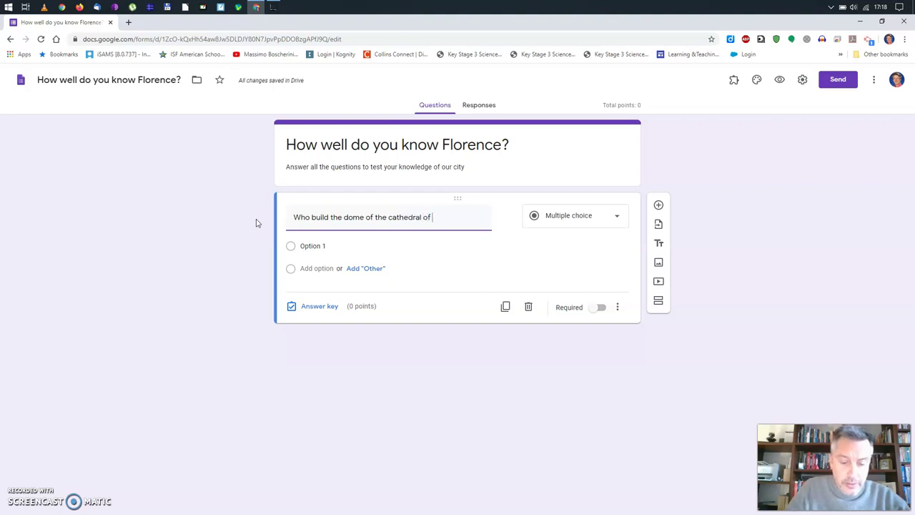
{"action": "type", "text": " Florence?"}
Step: Enter the choices Leonardo da Vinci, Michelangelo Buonarroti, Donatello and Filippo Brunelleschi
{"action": "left_click", "coordinate": [310, 245]}
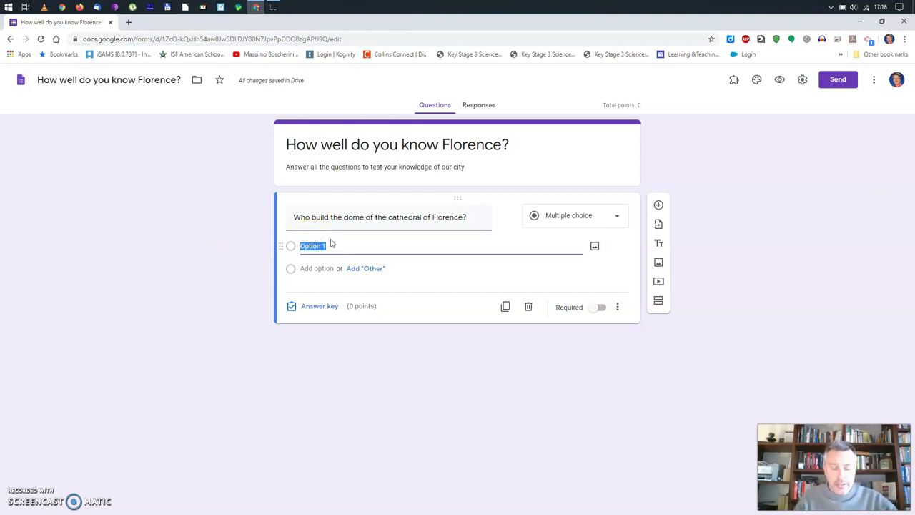
{"action": "type", "text": "Leonardo da Vinci"}
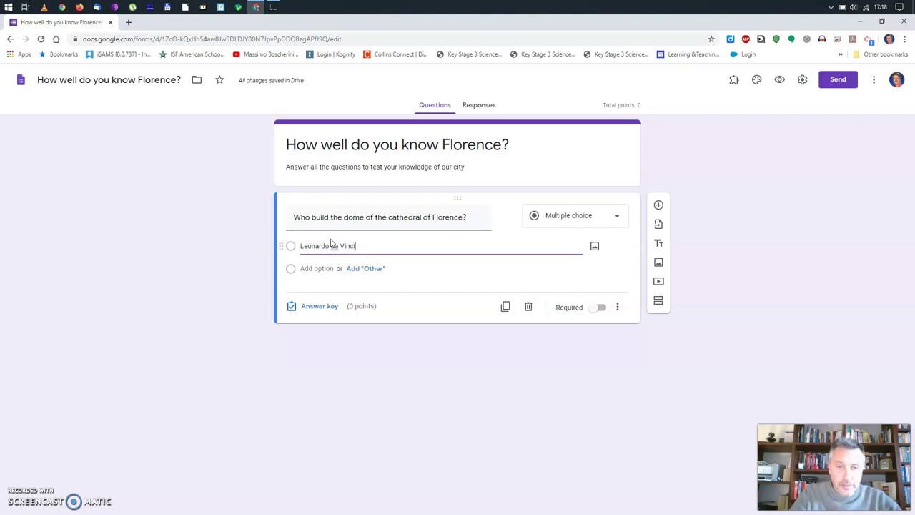
{"action": "left_click", "coordinate": [317, 268]}
{"action": "type", "text": "Michelangelo Buonarroti"}
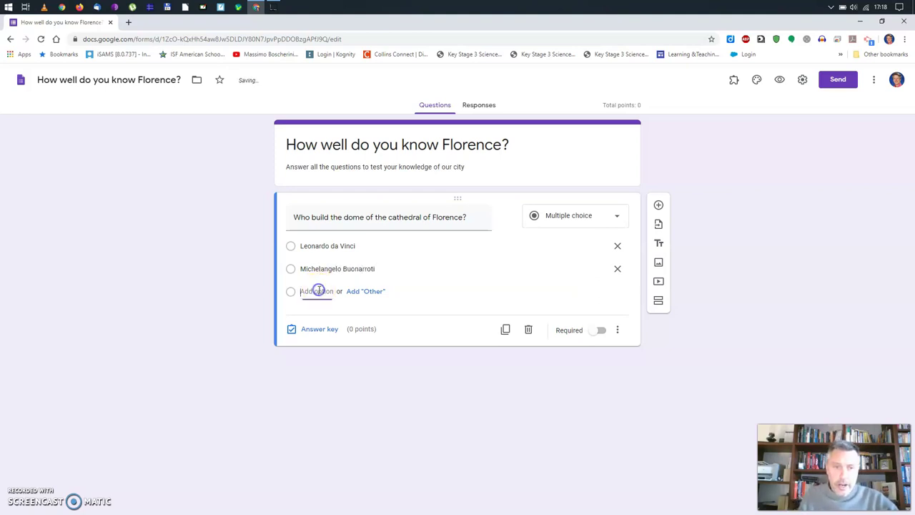
{"action": "left_click", "coordinate": [319, 291]}
{"action": "type", "text": "Donatello"}
{"action": "left_click", "coordinate": [312, 314]}
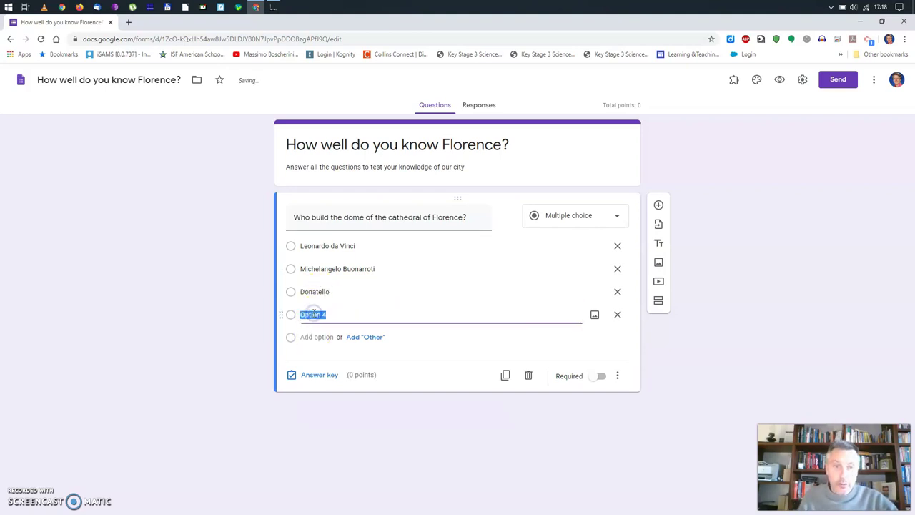
{"action": "type", "text": "Filippo Bruin"}
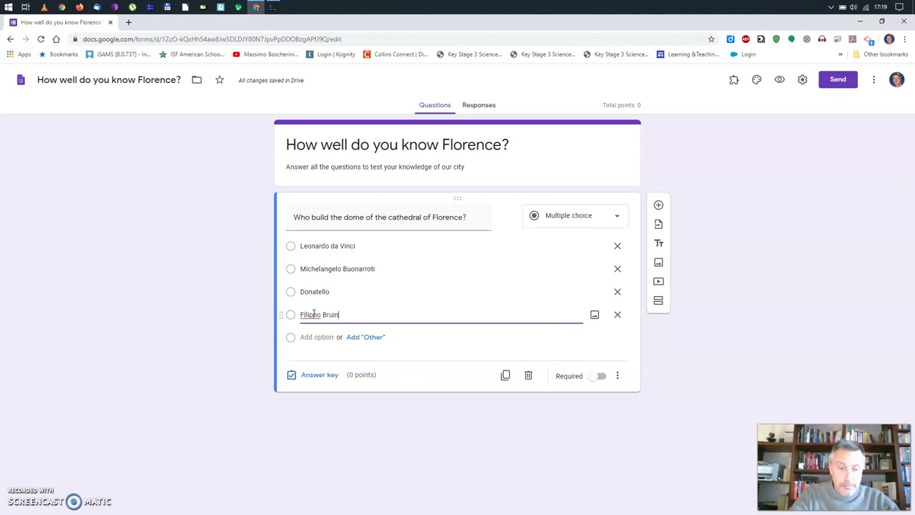
{"action": "key", "text": "BackSpace"}
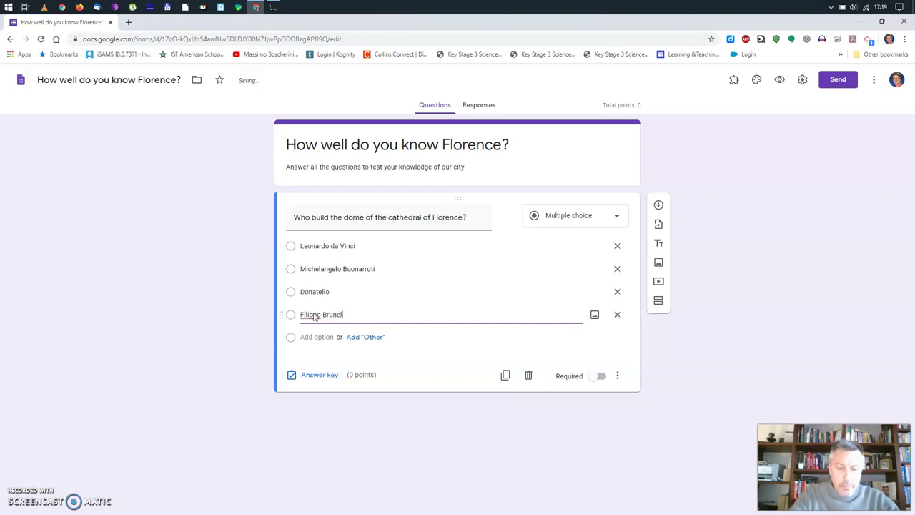
{"action": "type", "text": "chi"}
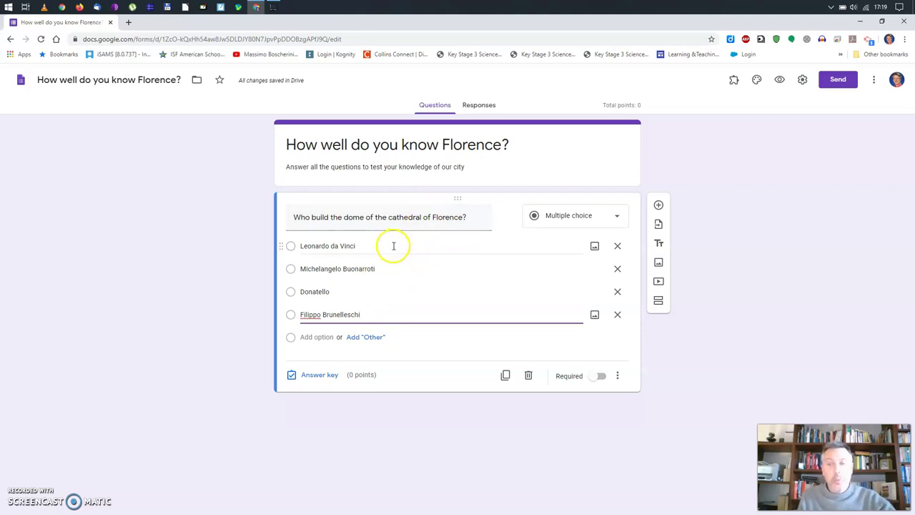
Step: Set Filippo Brunelleschi as the 1-point correct answer and make the dome question required
{"action": "left_click", "coordinate": [321, 376]}
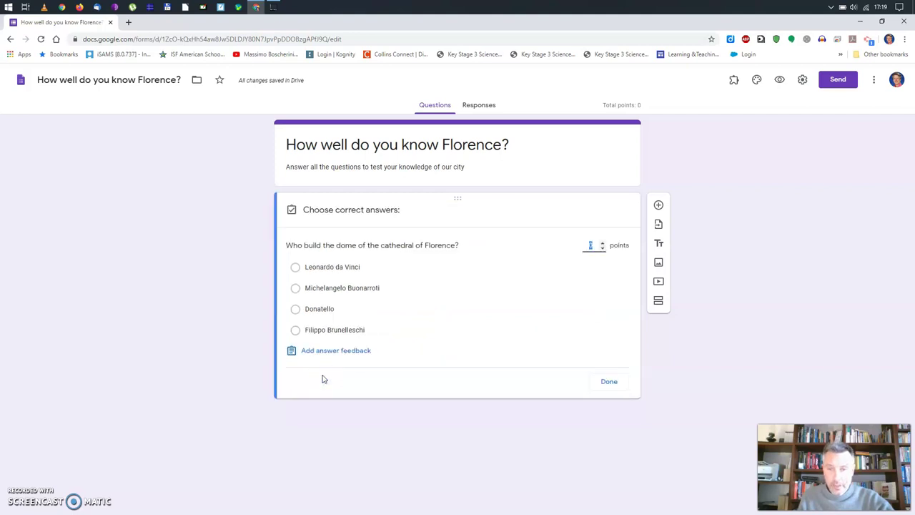
{"action": "left_click", "coordinate": [296, 330]}
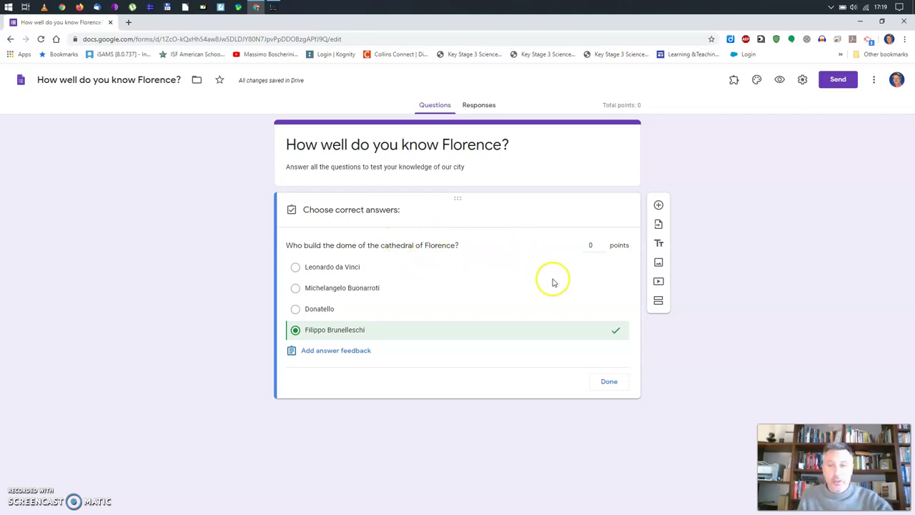
{"action": "left_click", "coordinate": [604, 243]}
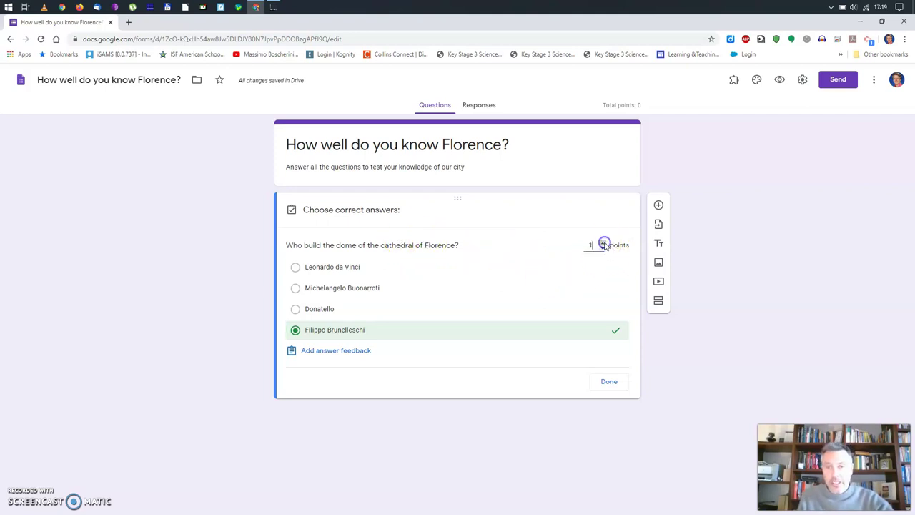
{"action": "left_click", "coordinate": [606, 383]}
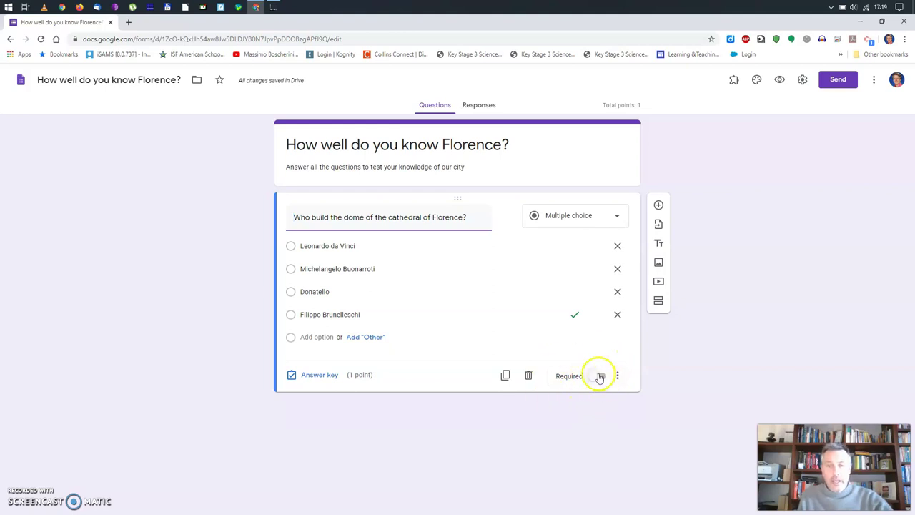
{"action": "left_click", "coordinate": [600, 377]}
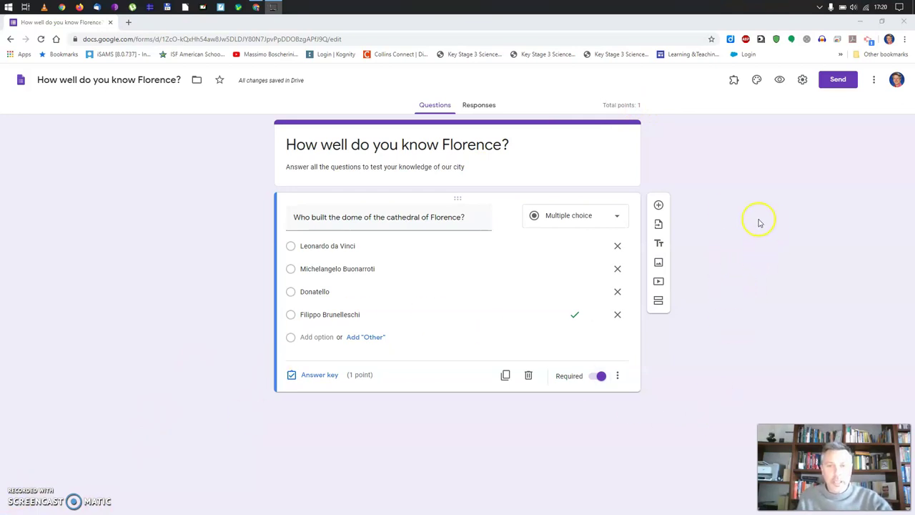
Step: Add a second question and try the Checkboxes and Drop-down question types
{"action": "left_click", "coordinate": [658, 207]}
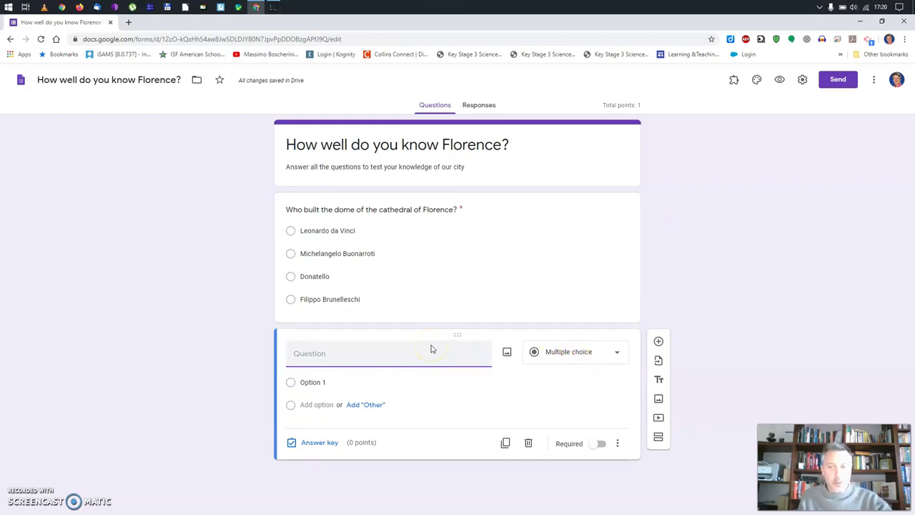
{"action": "left_click", "coordinate": [618, 352]}
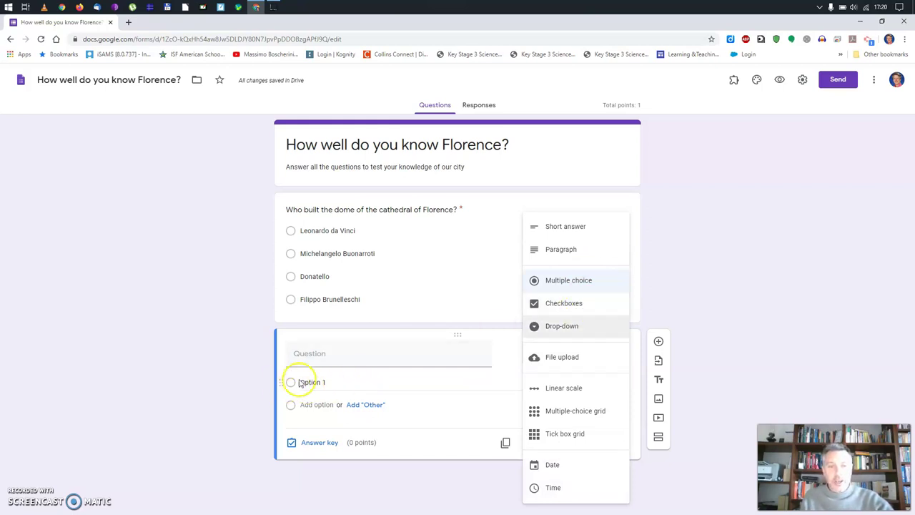
{"action": "left_click", "coordinate": [546, 303]}
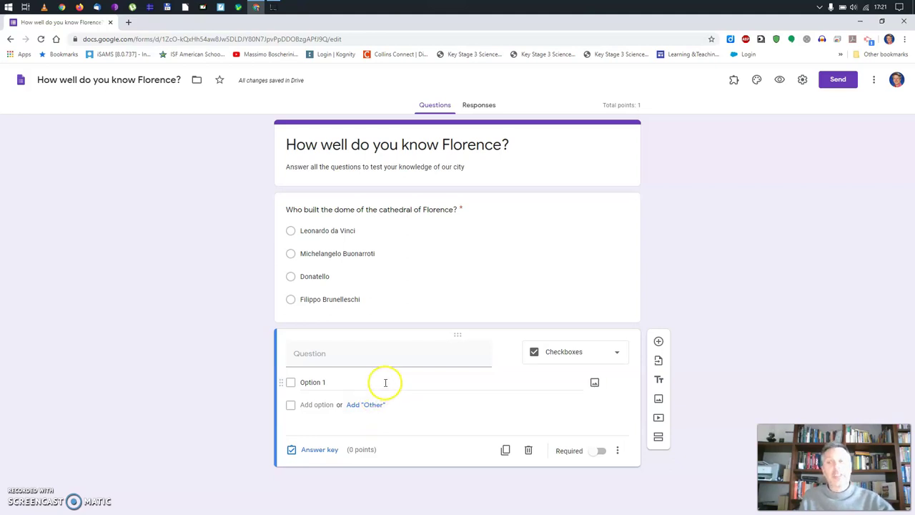
{"action": "left_click", "coordinate": [579, 348]}
{"action": "left_click", "coordinate": [583, 328]}
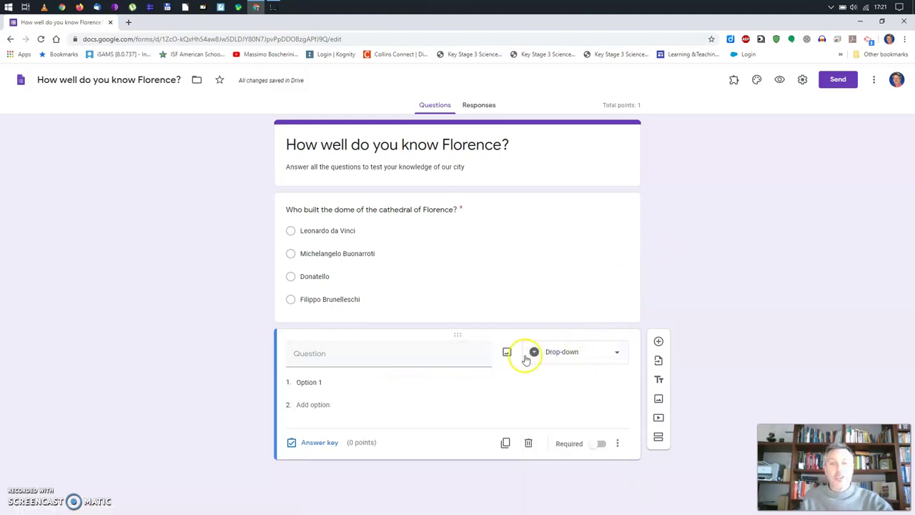
Step: Set the new question back to Multiple choice and begin its text 'What is the name'
{"action": "left_click", "coordinate": [613, 355]}
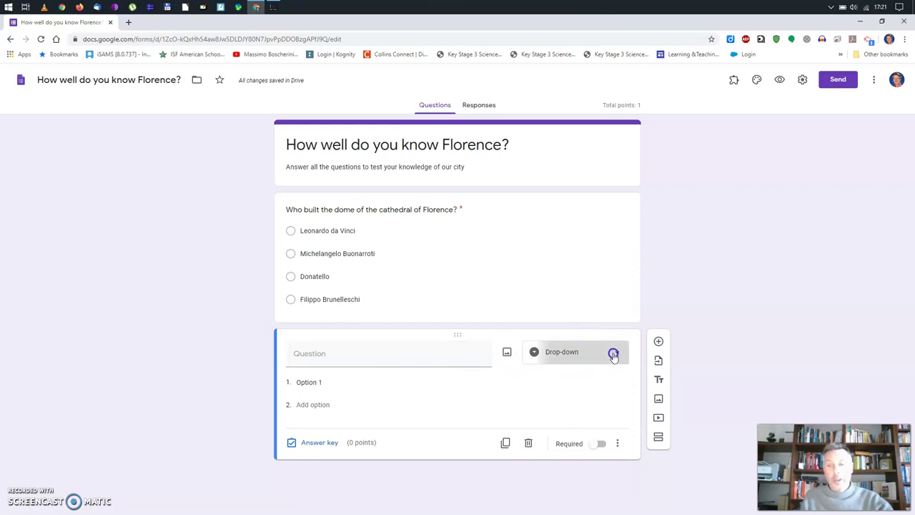
{"action": "left_click", "coordinate": [436, 393]}
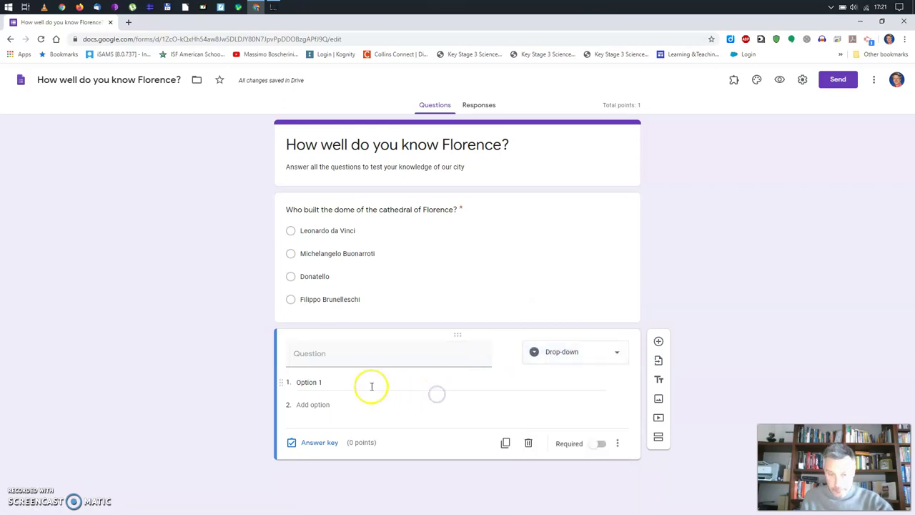
{"action": "left_click", "coordinate": [615, 353]}
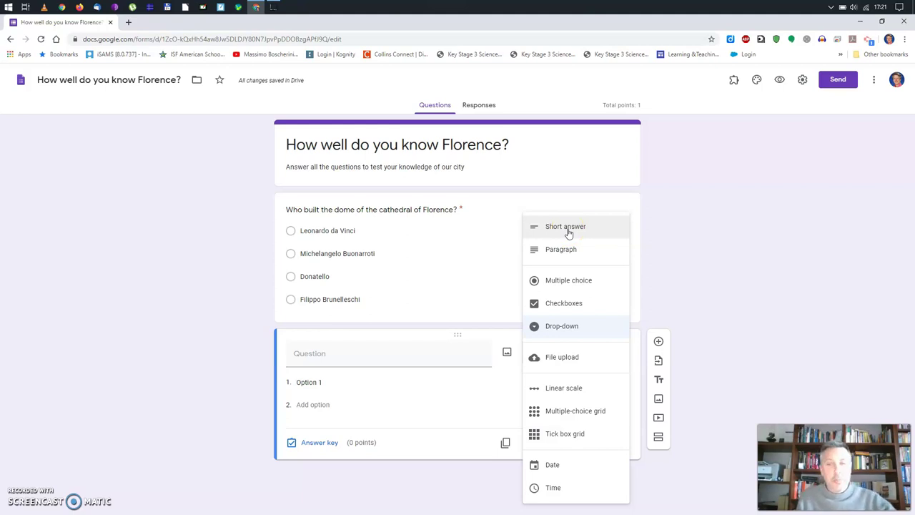
{"action": "left_click", "coordinate": [580, 281]}
{"action": "left_click", "coordinate": [352, 354]}
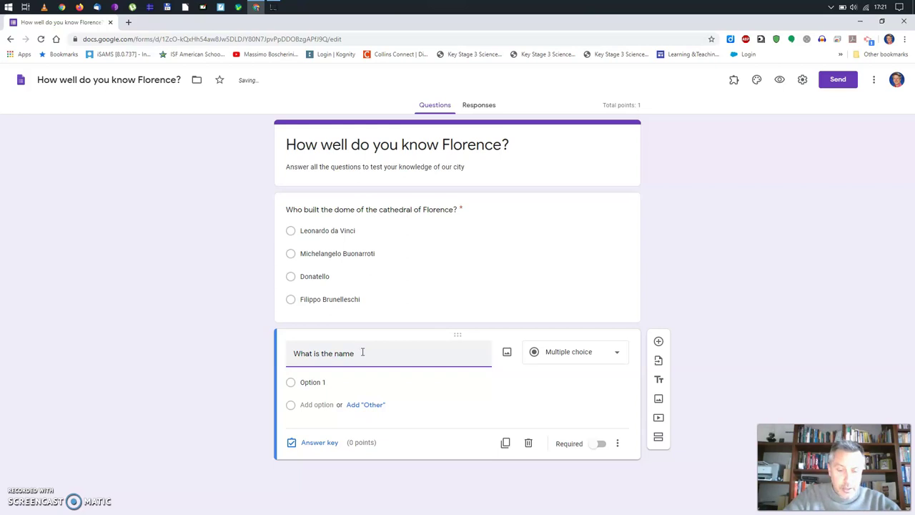
Step: Finish the ruling-family question and add choices Gonzaga, Medici, Sforza and Doria
{"action": "key", "text": "BackSpace"}
{"action": "key", "text": "BackSpace"}
{"action": "key", "text": "BackSpace"}
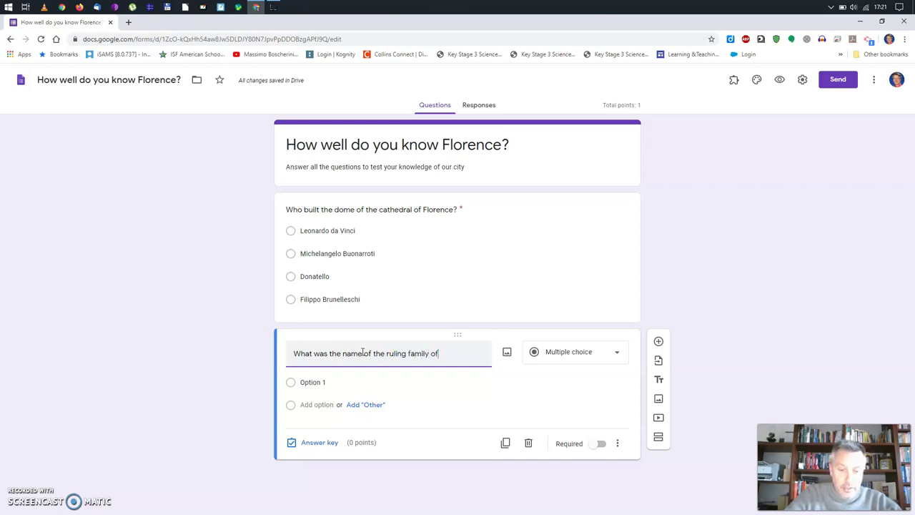
{"action": "type", "text": "?"}
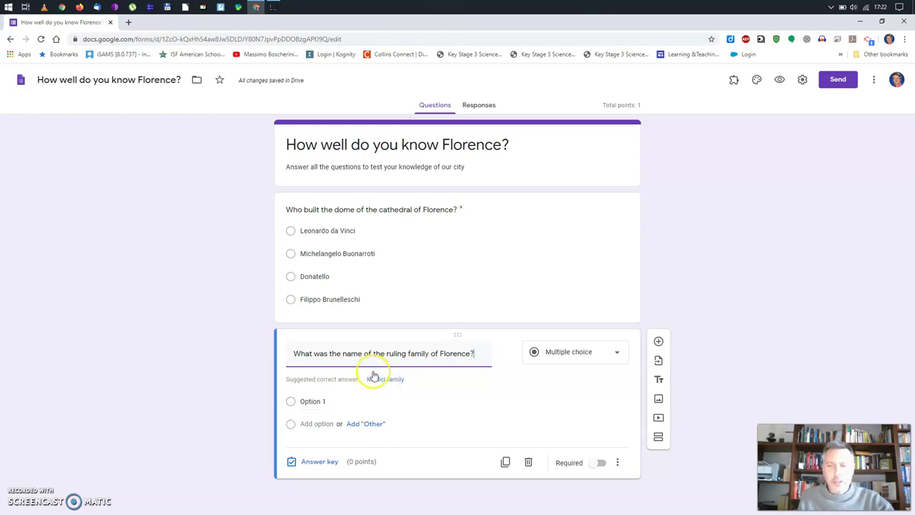
{"action": "left_click", "coordinate": [329, 401]}
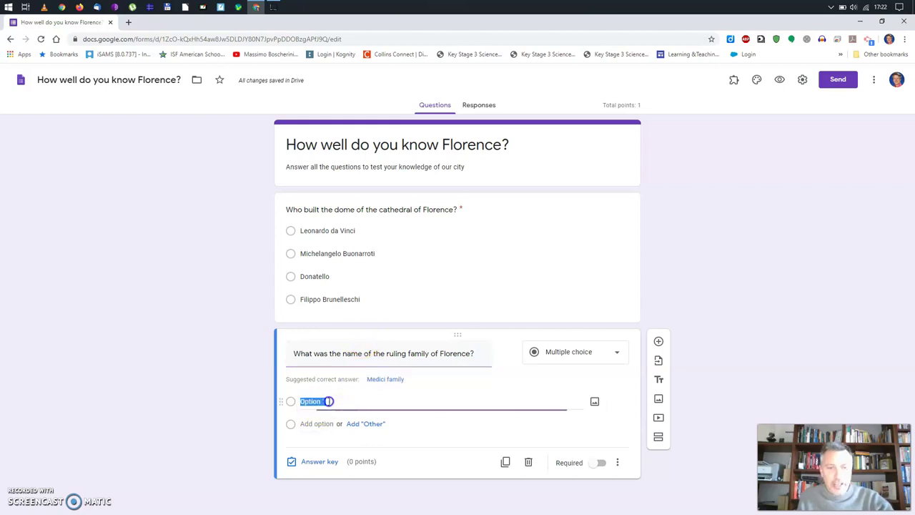
{"action": "type", "text": "Gonzaga"}
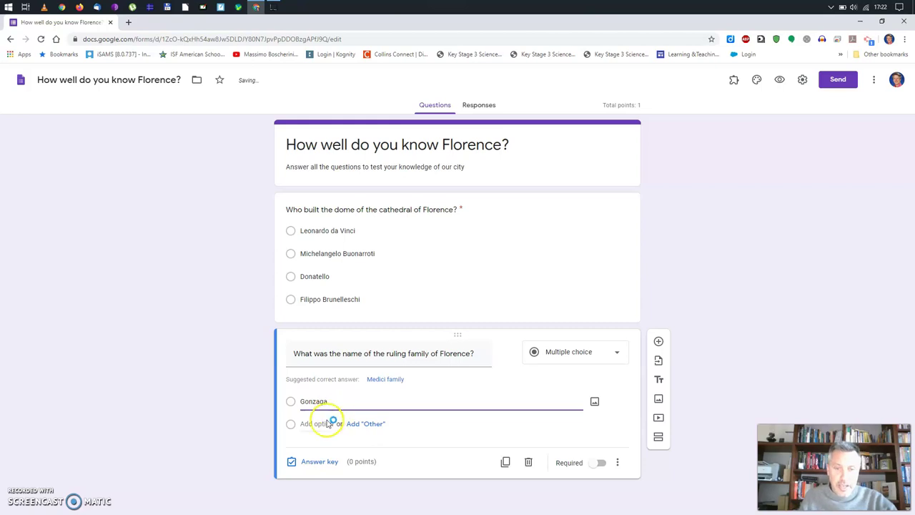
{"action": "left_click", "coordinate": [318, 423]}
{"action": "type", "text": "Medici"}
{"action": "left_click", "coordinate": [318, 446]}
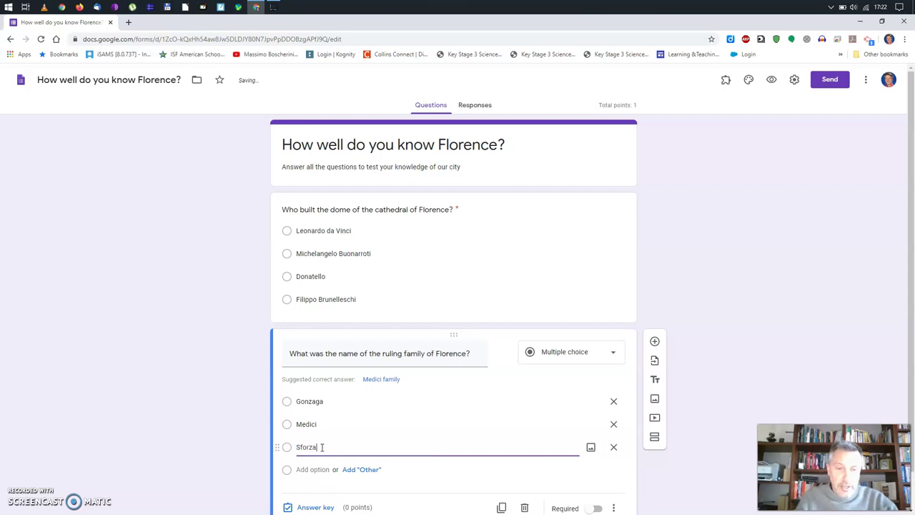
{"action": "left_click", "coordinate": [314, 469]}
{"action": "type", "text": "DS"}
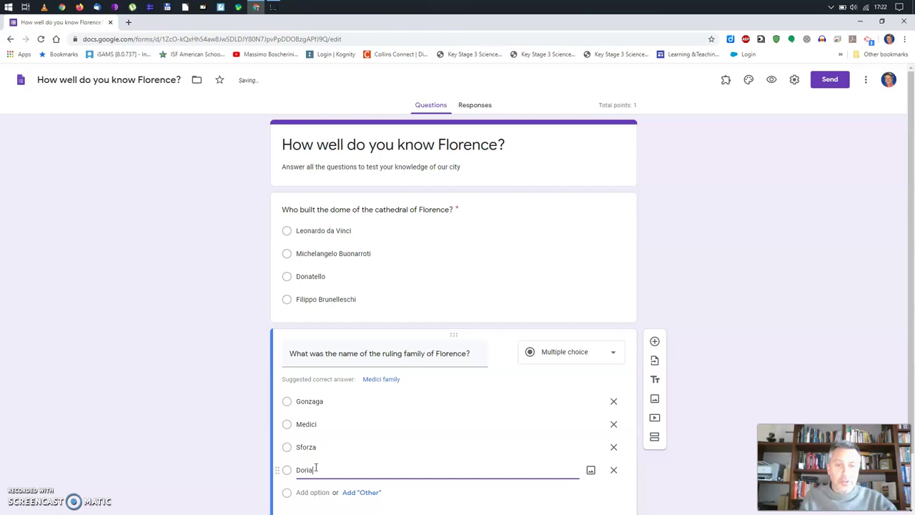
{"action": "type", "text": "ria"}
{"action": "scroll", "coordinate": [371, 429], "scroll_direction": "down", "scroll_amount": 1}
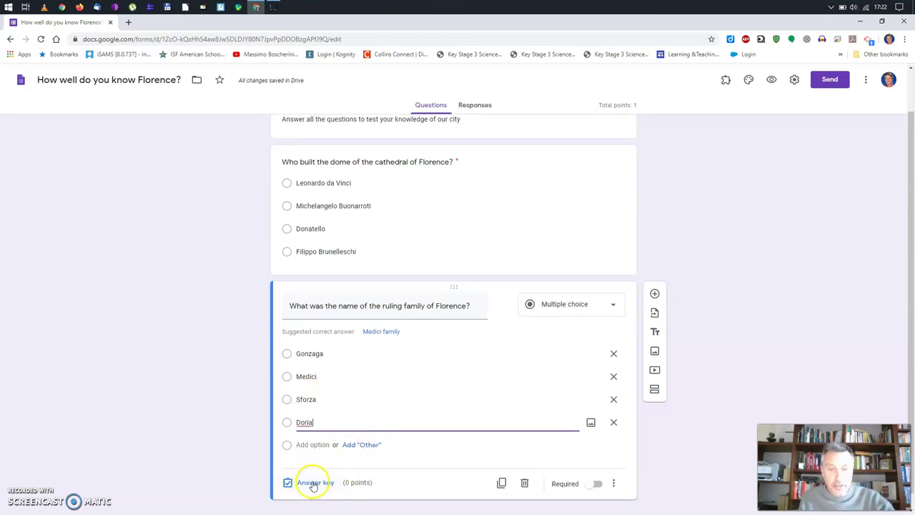
Step: Set Medici as the 1-point correct answer and make the ruling-family question required
{"action": "left_click", "coordinate": [319, 484]}
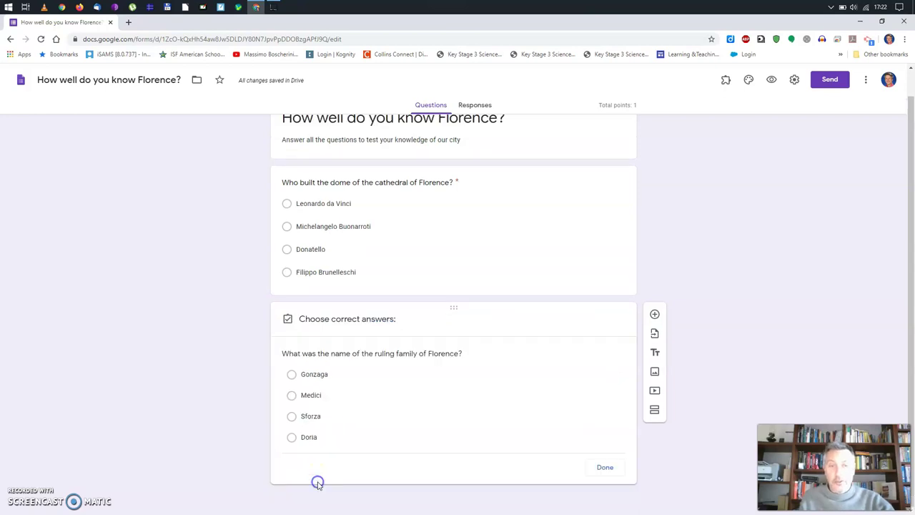
{"action": "left_click", "coordinate": [292, 376]}
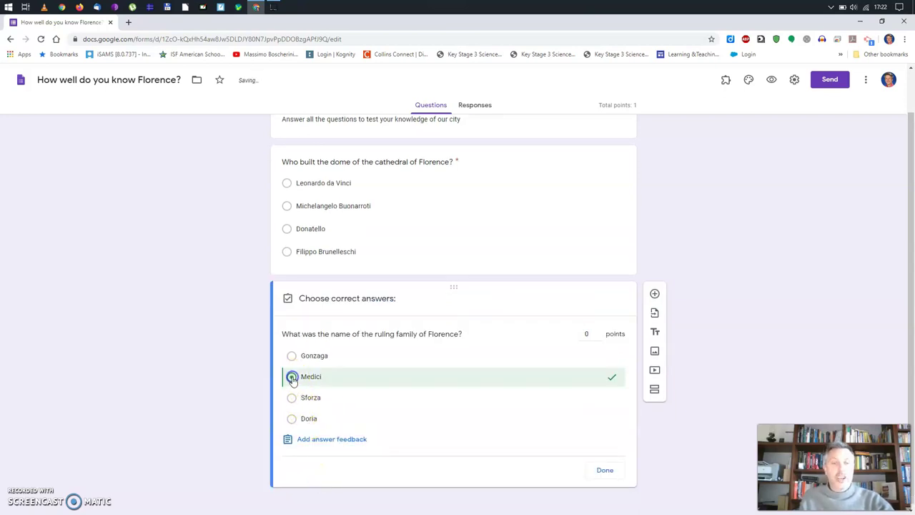
{"action": "left_click", "coordinate": [599, 333]}
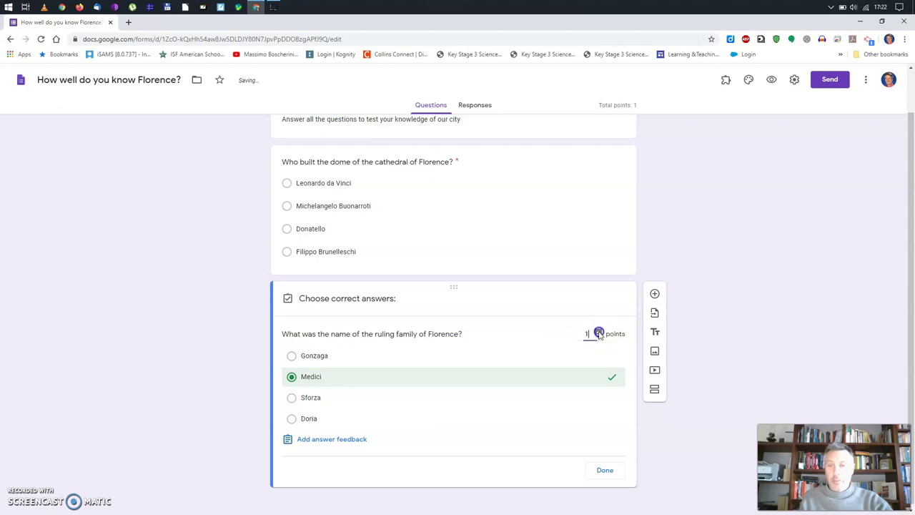
{"action": "left_click", "coordinate": [608, 471]}
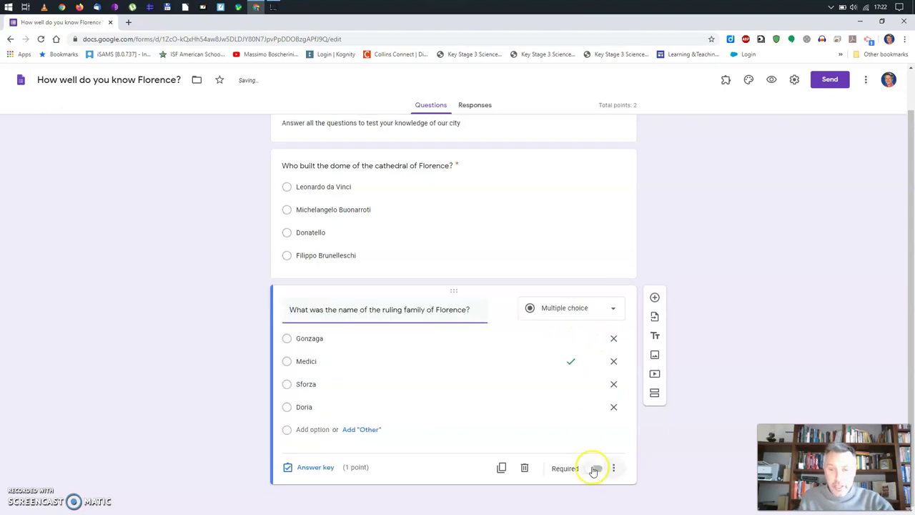
{"action": "left_click", "coordinate": [597, 469]}
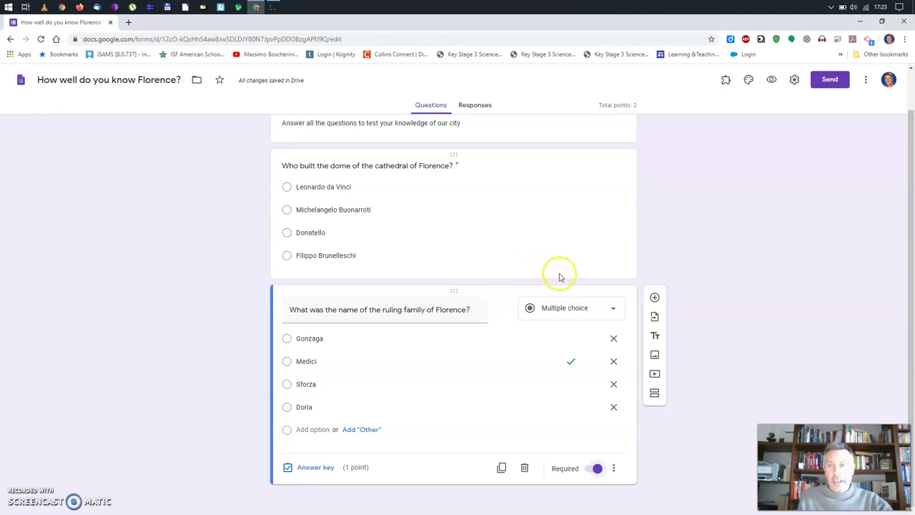
Step: Show the form's Quizzes settings: marks release, missed questions, correct answers and point values
{"action": "left_click", "coordinate": [794, 81]}
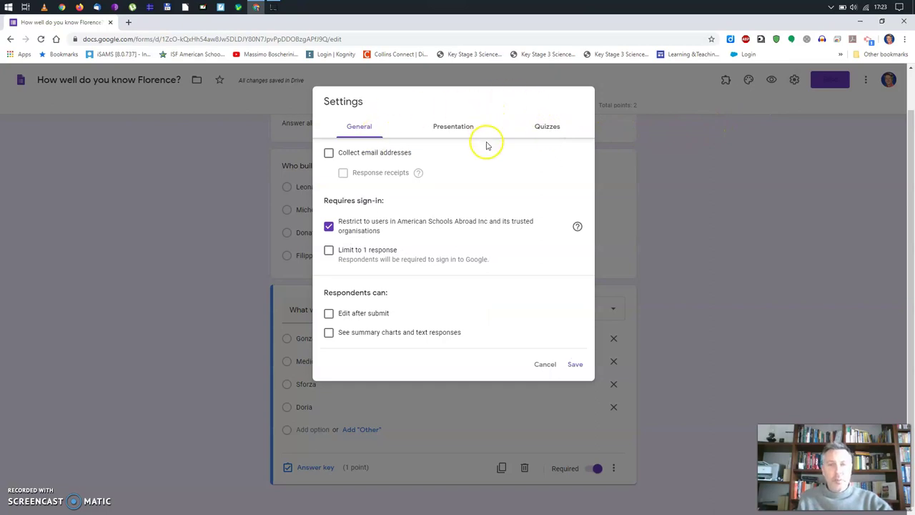
{"action": "left_click", "coordinate": [552, 129]}
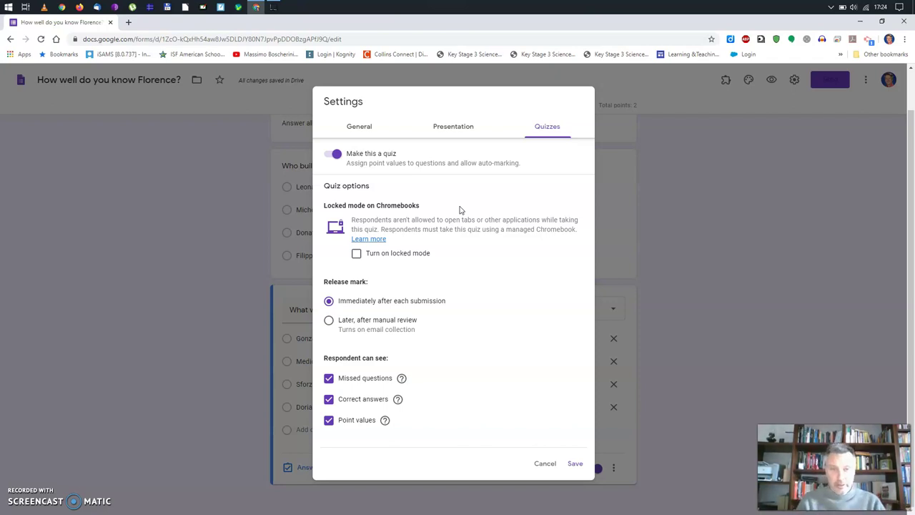
Step: Enable Chromebook locked mode, review the General and Presentation settings, and save
{"action": "left_click", "coordinate": [358, 255]}
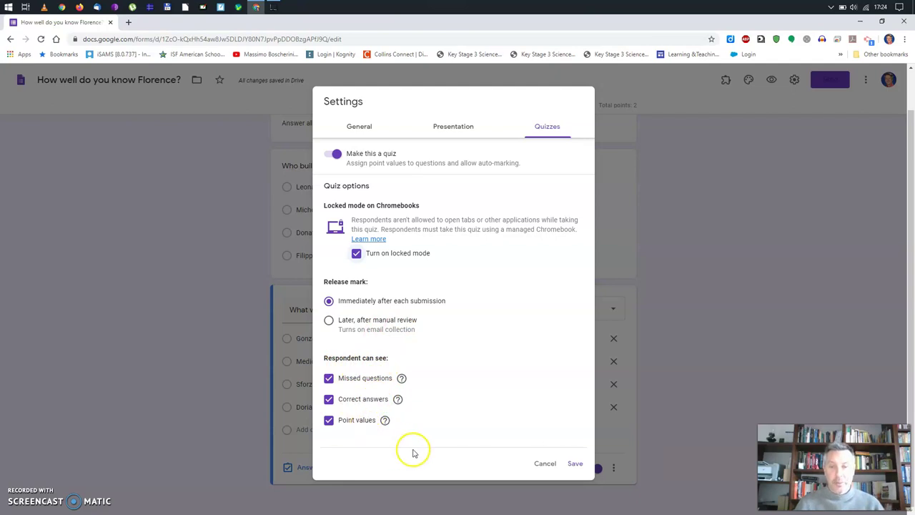
{"action": "left_click", "coordinate": [366, 127]}
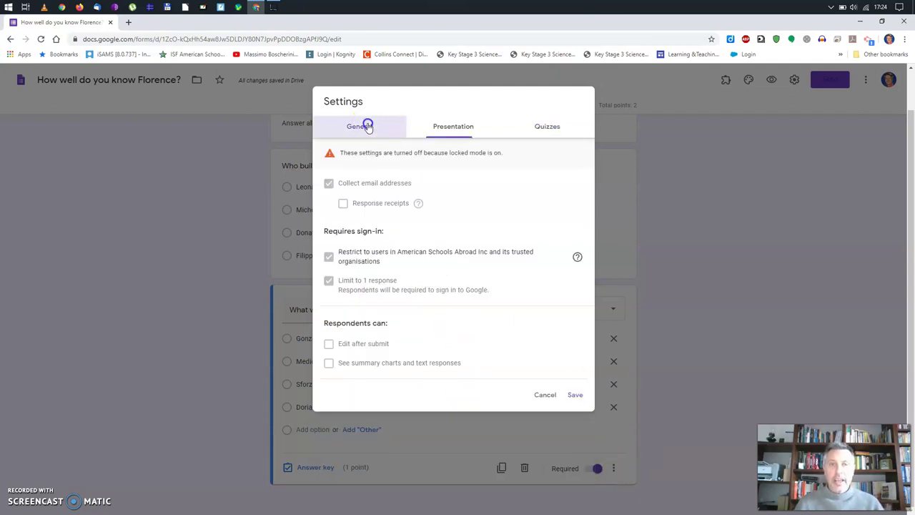
{"action": "left_click", "coordinate": [463, 135]}
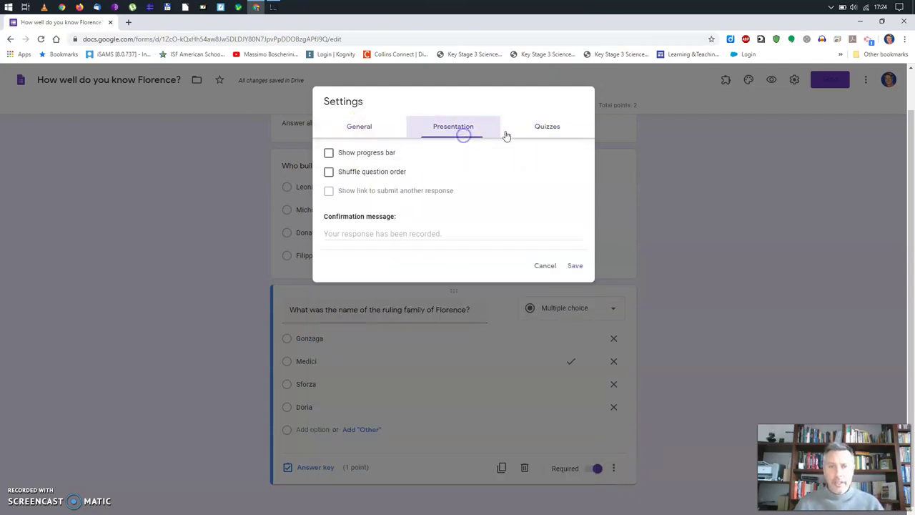
{"action": "left_click", "coordinate": [555, 127]}
{"action": "left_click", "coordinate": [575, 464]}
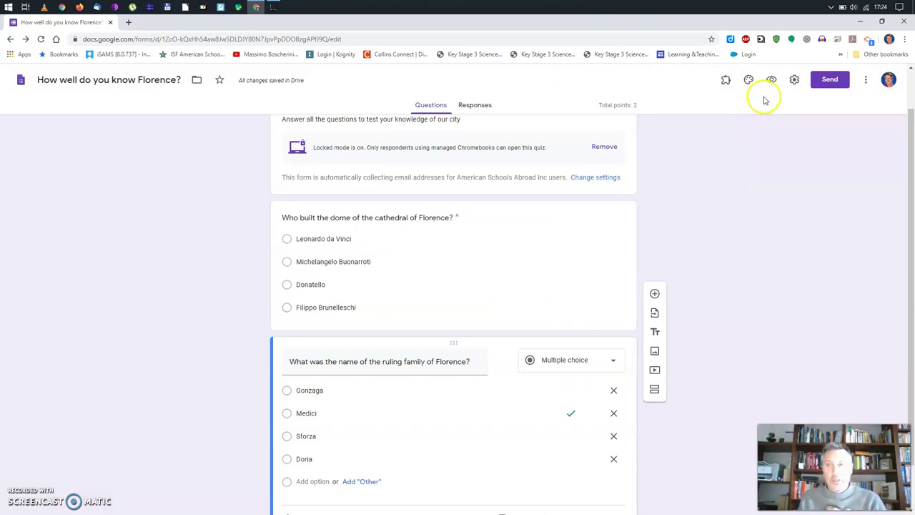
Step: Preview the quiz, confirm it shows "You can't access this quiz", and return to the editor
{"action": "left_click", "coordinate": [773, 83]}
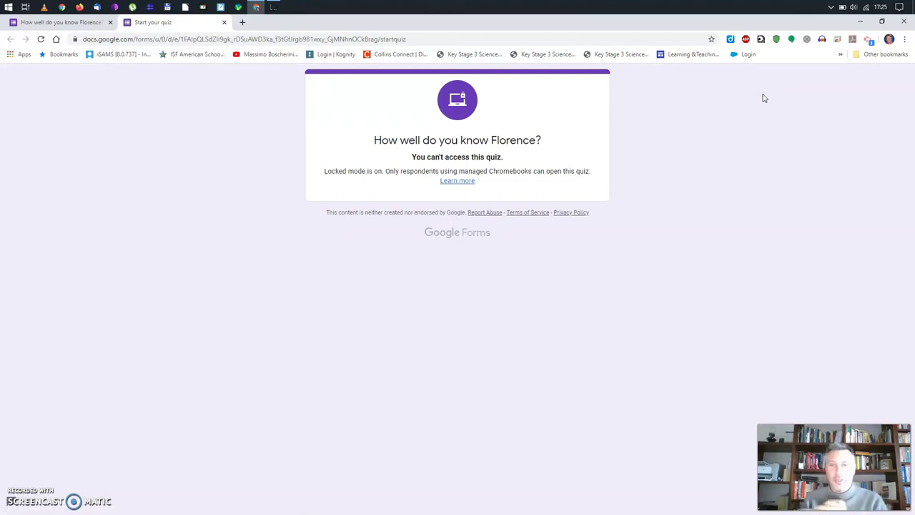
{"action": "left_click", "coordinate": [77, 22]}
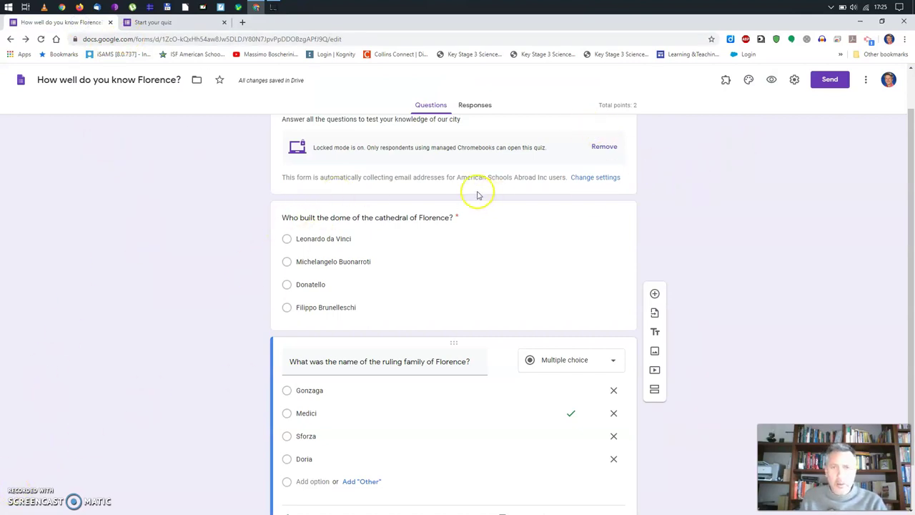
Step: Uncheck locked mode in the Quizzes settings, save, and confirm in preview the quiz opens normally
{"action": "left_click", "coordinate": [794, 78]}
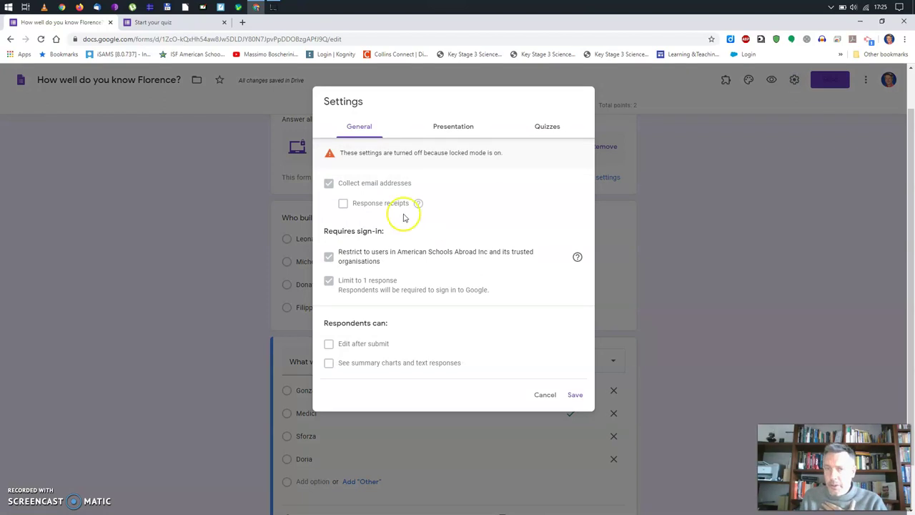
{"action": "left_click", "coordinate": [547, 128]}
{"action": "left_click", "coordinate": [356, 255]}
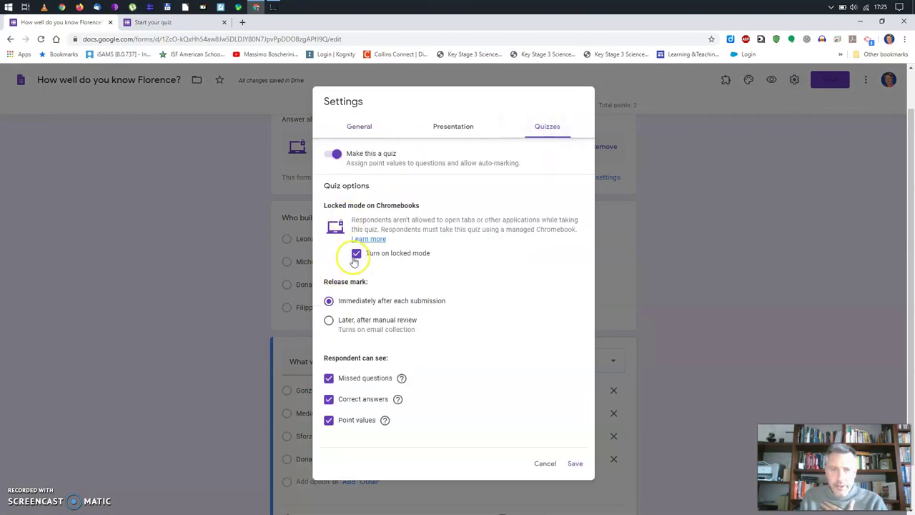
{"action": "left_click", "coordinate": [574, 464]}
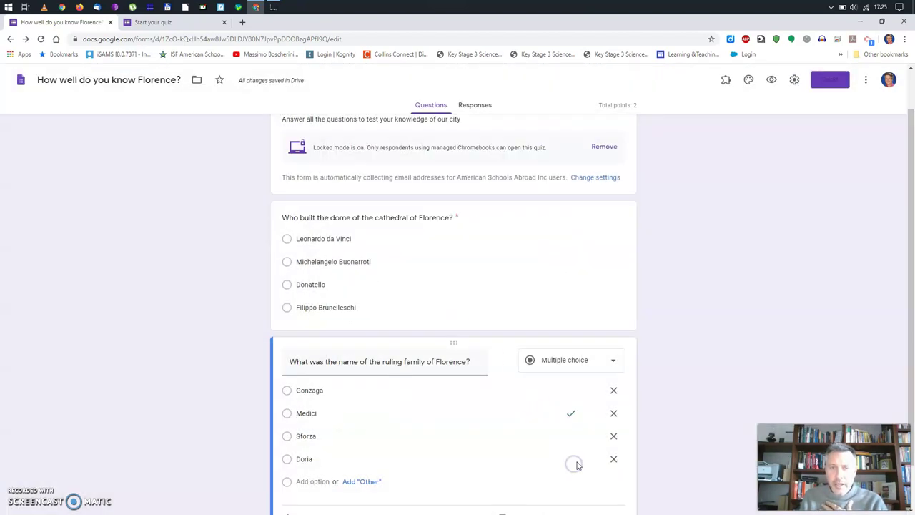
{"action": "left_click", "coordinate": [771, 80]}
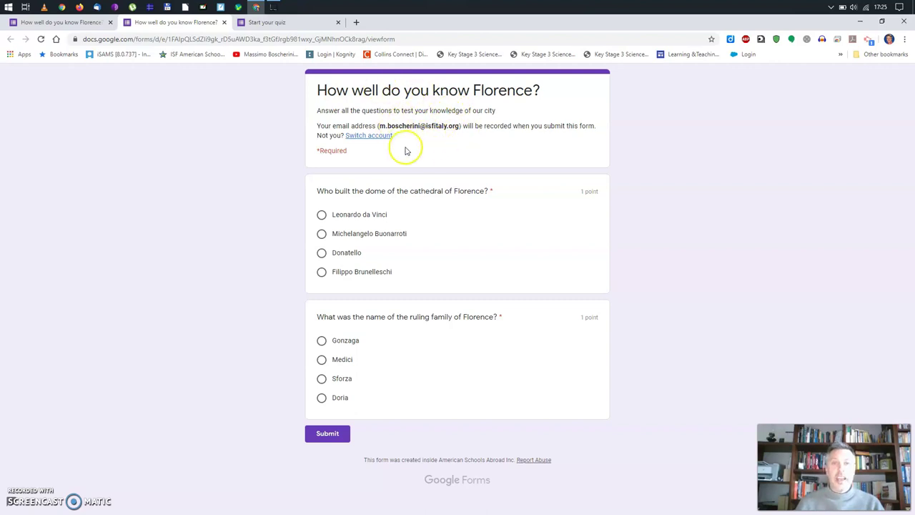
{"action": "left_click", "coordinate": [224, 22]}
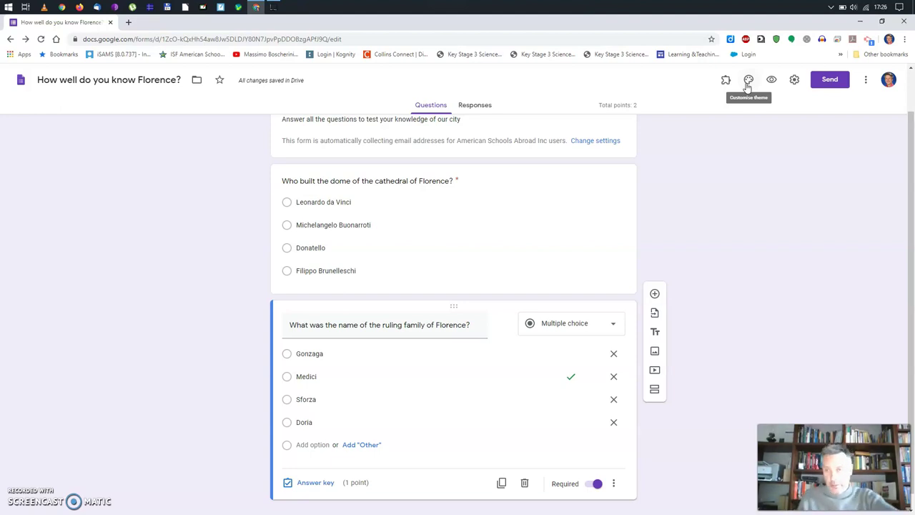
Step: Save the Quizzes settings with locked mode on and bring up the Send form dialog
{"action": "left_click", "coordinate": [795, 80]}
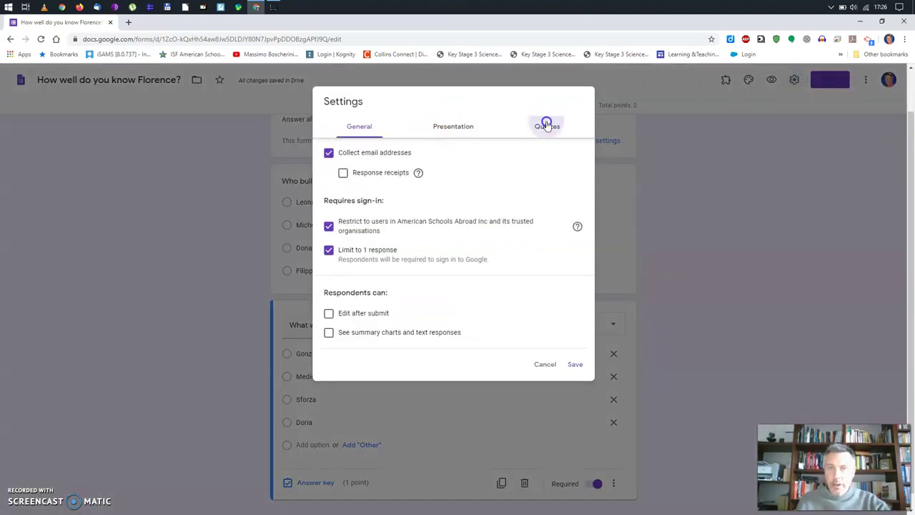
{"action": "left_click", "coordinate": [546, 125]}
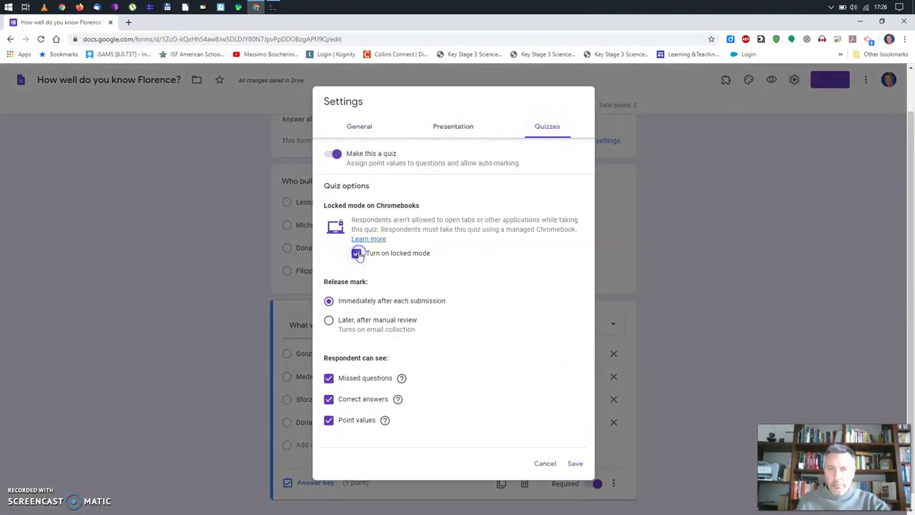
{"action": "left_click", "coordinate": [576, 463]}
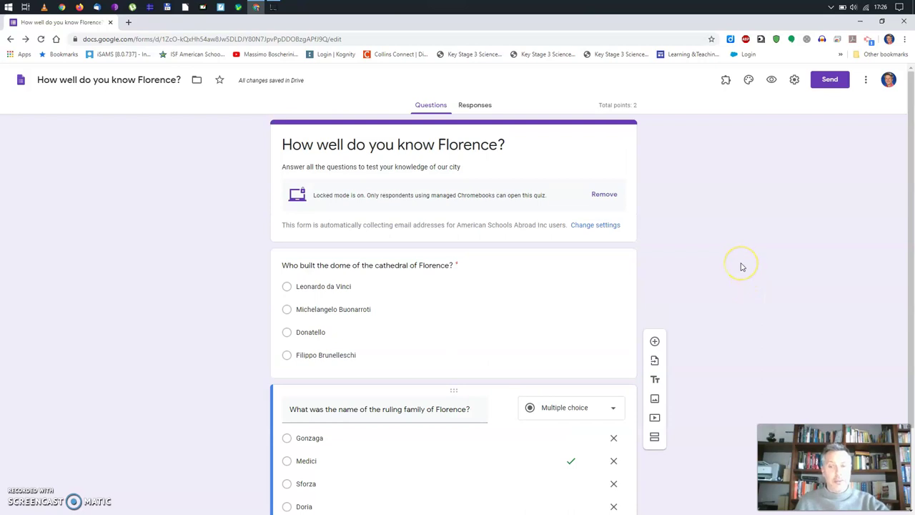
{"action": "scroll", "coordinate": [742, 266], "scroll_direction": "down", "scroll_amount": 1}
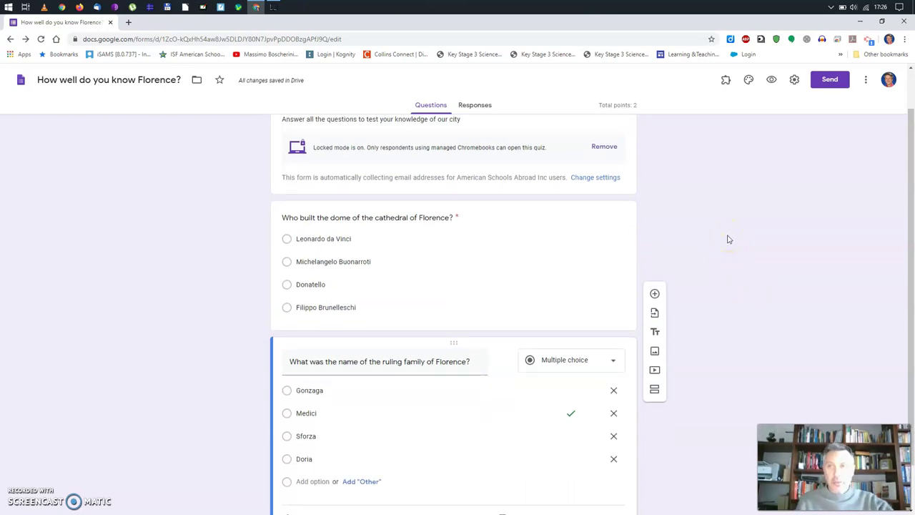
{"action": "left_click", "coordinate": [832, 85]}
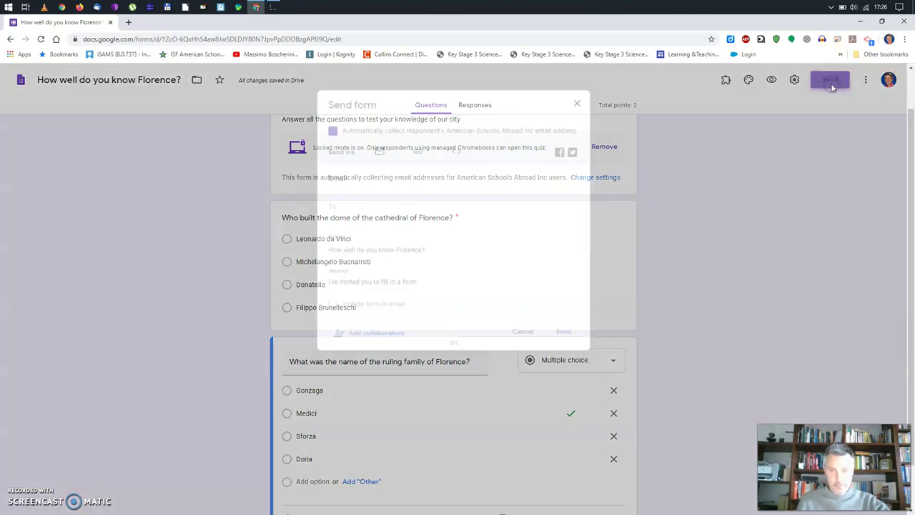
Step: Send the quiz invitation to the author's school address picked from autocomplete suggestions
{"action": "left_click", "coordinate": [373, 209]}
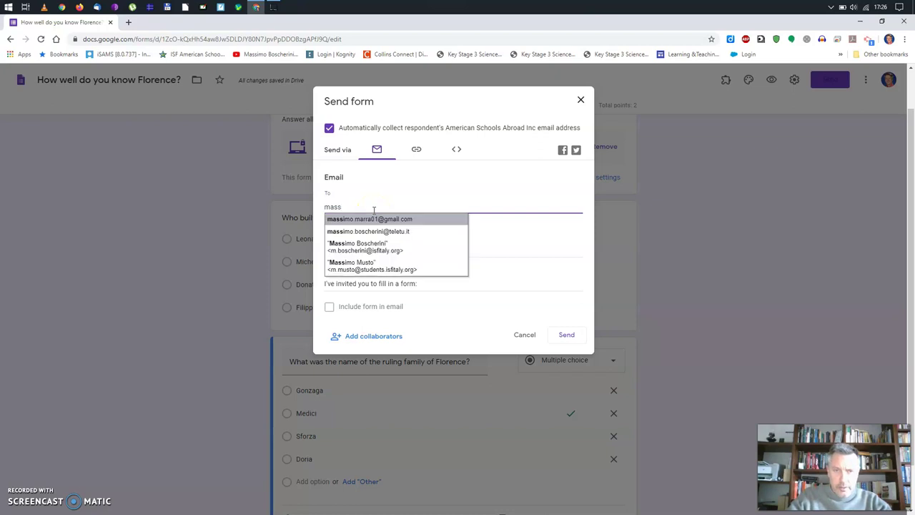
{"action": "type", "text": "mass"}
{"action": "left_click", "coordinate": [368, 245]}
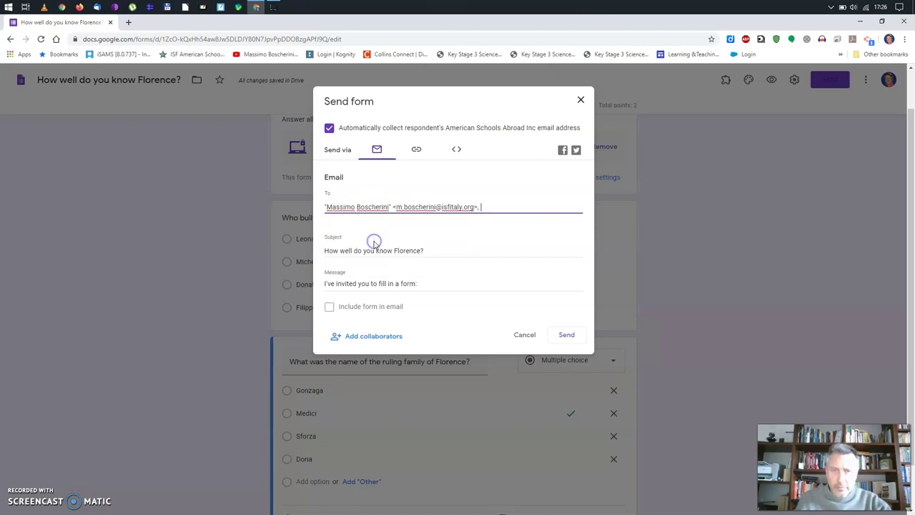
{"action": "left_click", "coordinate": [565, 336]}
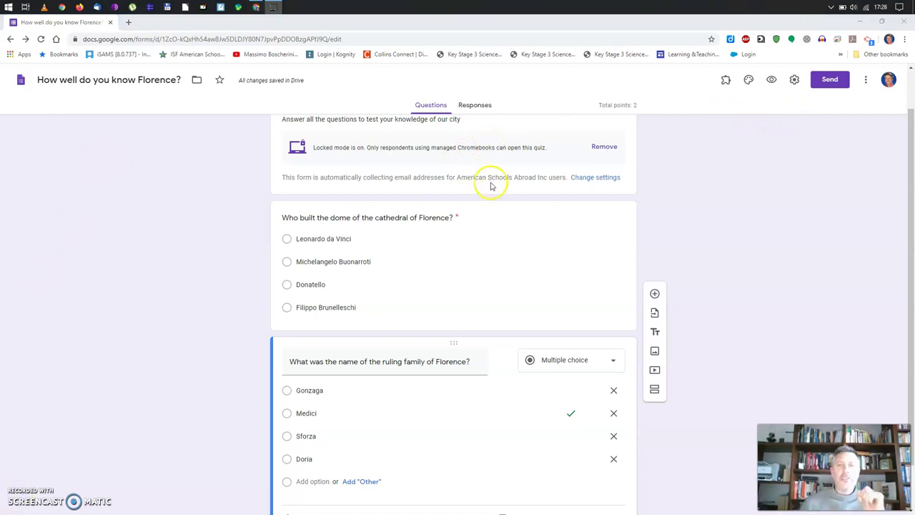
{"action": "scroll", "coordinate": [552, 201], "scroll_direction": "up", "scroll_amount": 1}
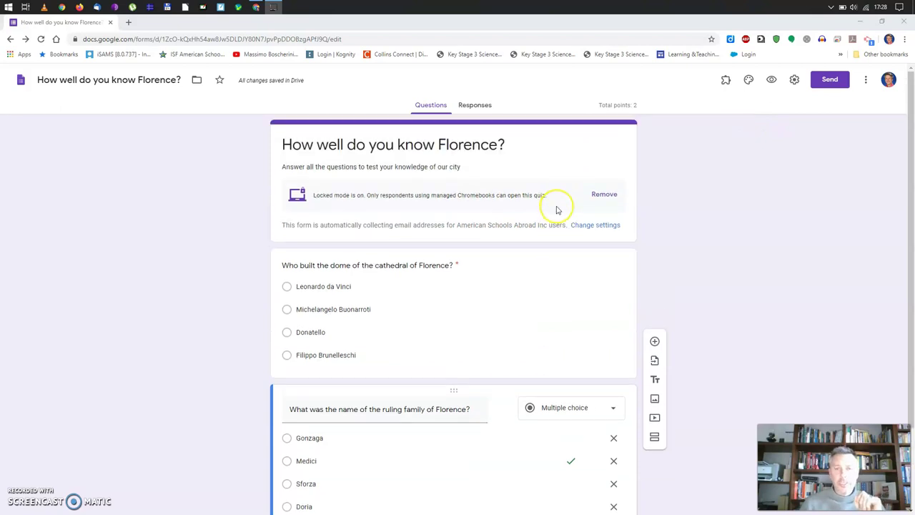
Step: Turn off locked mode in the Quizzes settings and save
{"action": "left_click", "coordinate": [554, 205]}
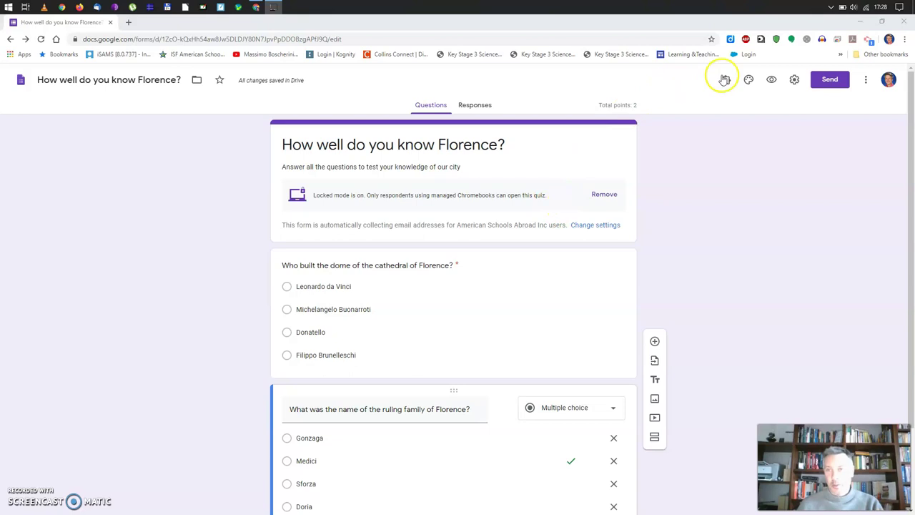
{"action": "left_click", "coordinate": [795, 81]}
{"action": "left_click", "coordinate": [558, 134]}
{"action": "left_click", "coordinate": [357, 253]}
{"action": "left_click", "coordinate": [575, 463]}
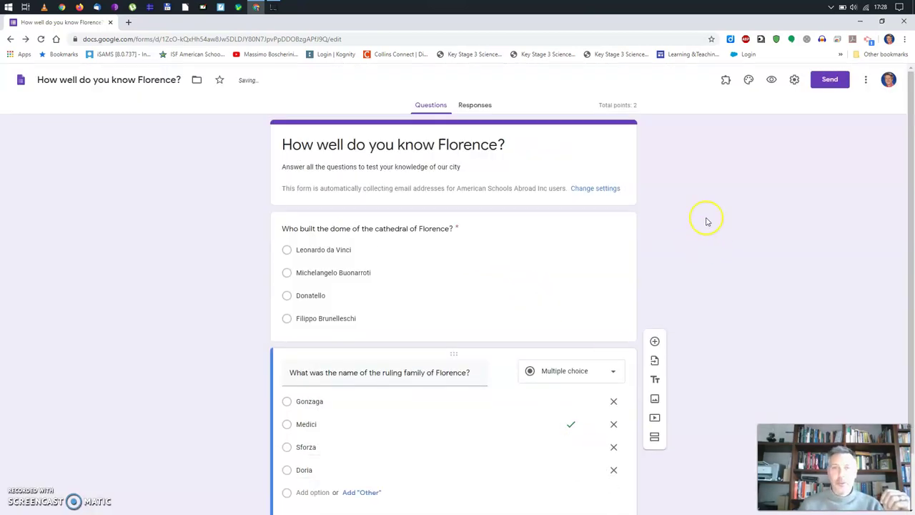
Step: Email the quiz invitation to the author's address again, then open a new browser tab
{"action": "left_click", "coordinate": [826, 81]}
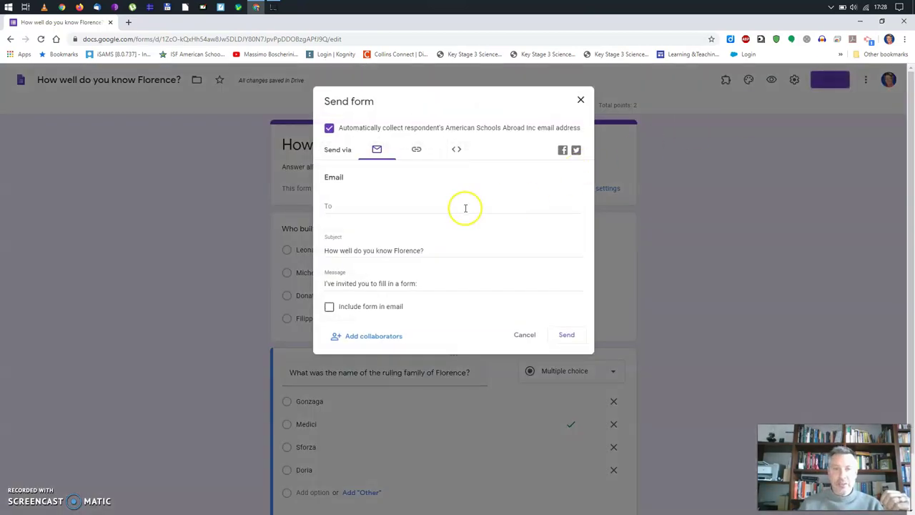
{"action": "left_click", "coordinate": [394, 205]}
{"action": "type", "text": "massimo"}
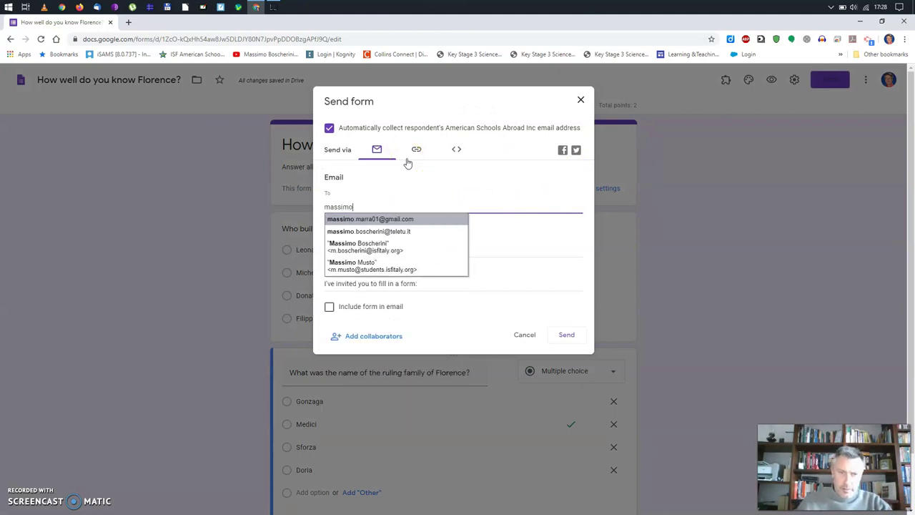
{"action": "left_click", "coordinate": [388, 248]}
{"action": "left_click", "coordinate": [565, 335]}
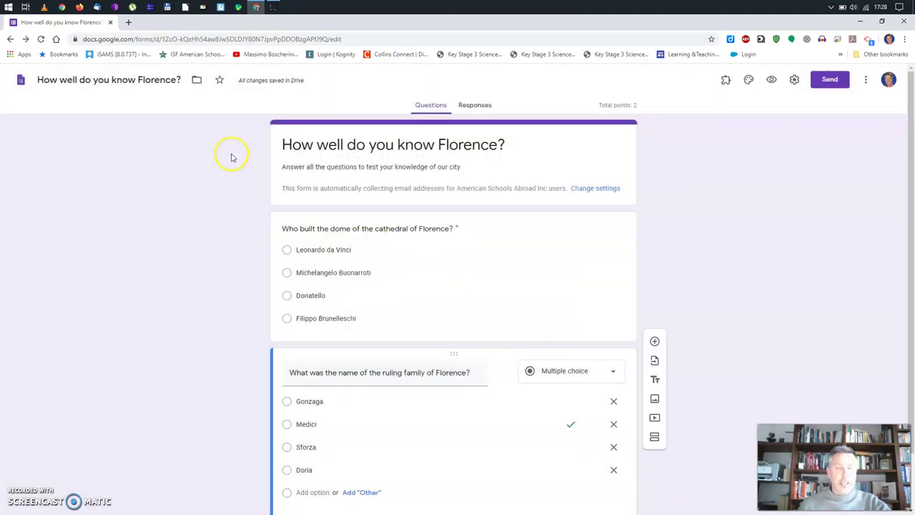
{"action": "left_click", "coordinate": [127, 22]}
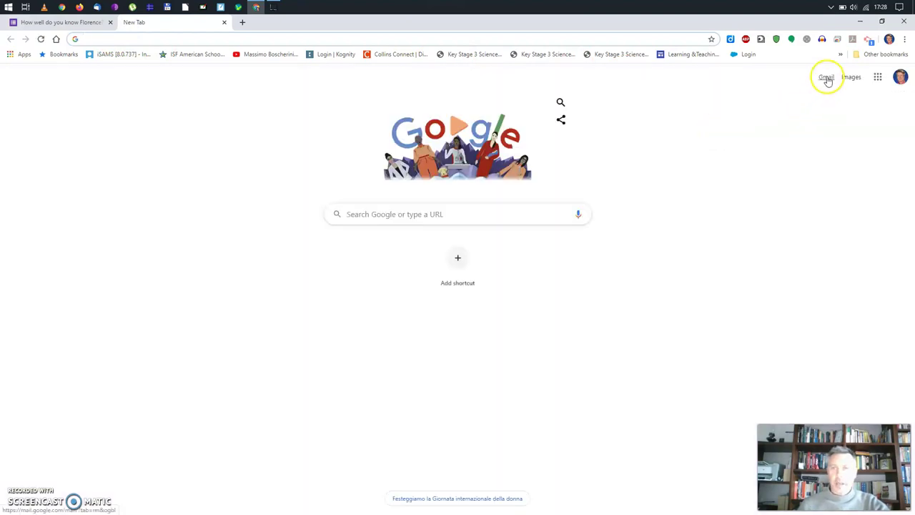
Step: In Gmail, open the 'How well do you know Florence?' email and launch the quiz via FILL OUT FORM
{"action": "left_click", "coordinate": [826, 78]}
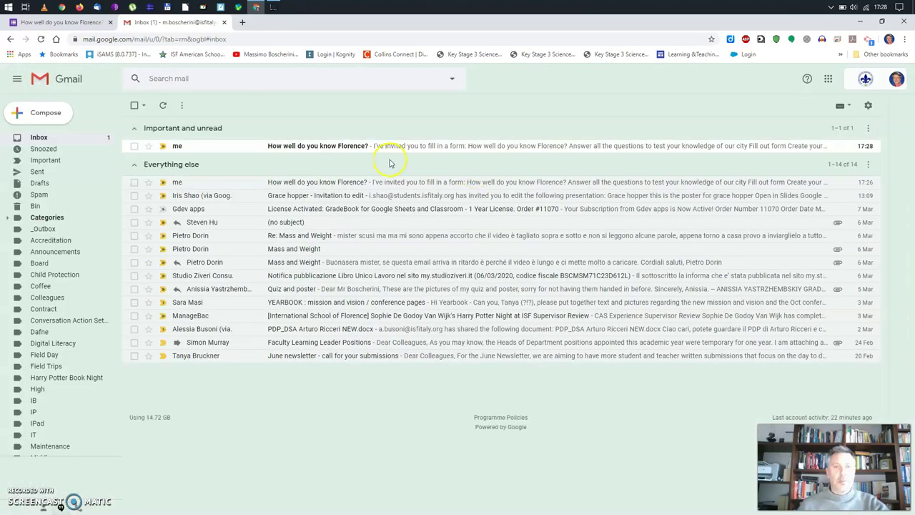
{"action": "left_click", "coordinate": [339, 148]}
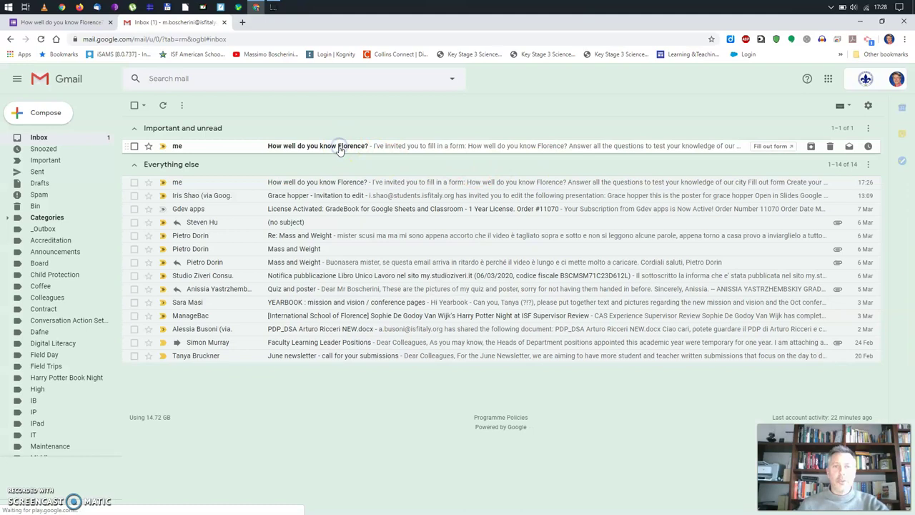
{"action": "left_click", "coordinate": [393, 297]}
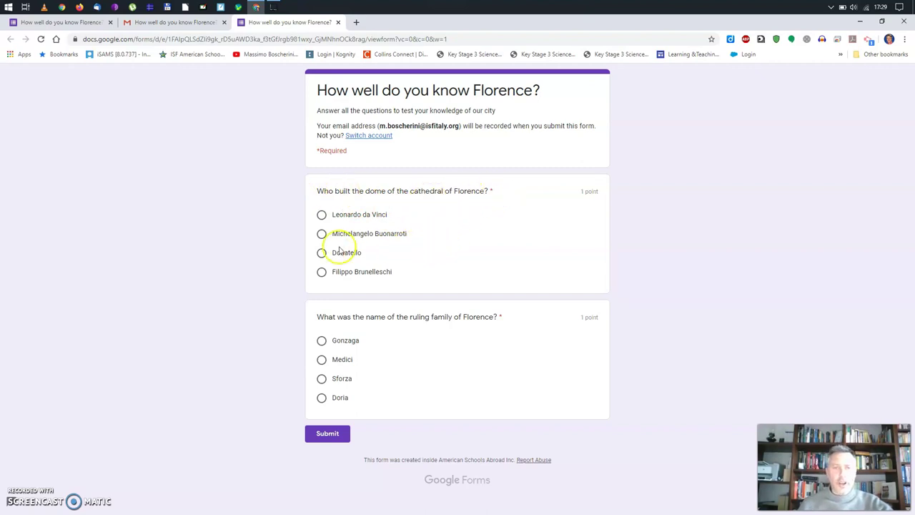
Step: Answer Filippo Brunelleschi for the dome question and Sforza for the ruling family, then submit
{"action": "left_click", "coordinate": [322, 272]}
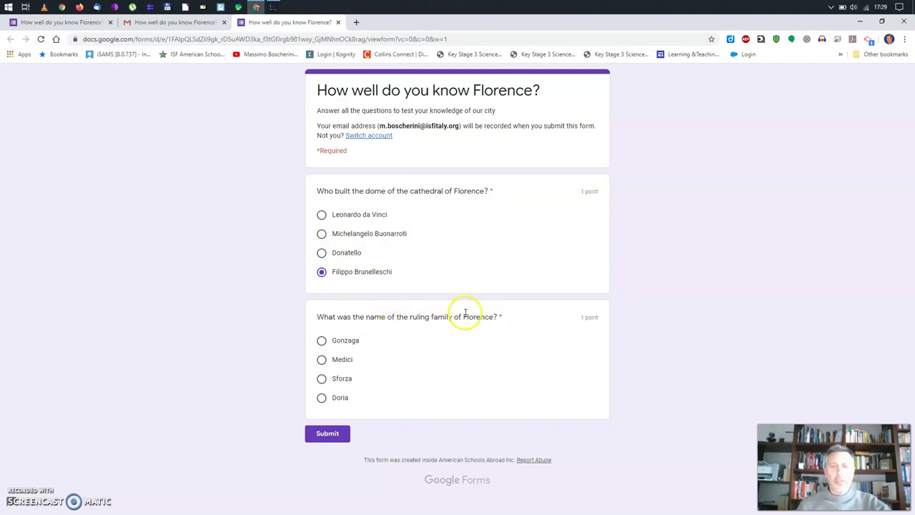
{"action": "left_click", "coordinate": [322, 379]}
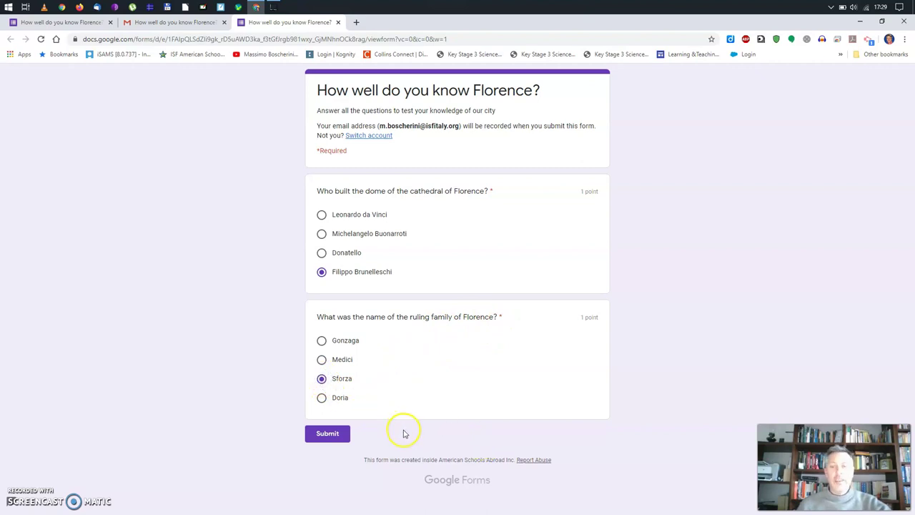
{"action": "left_click", "coordinate": [332, 436]}
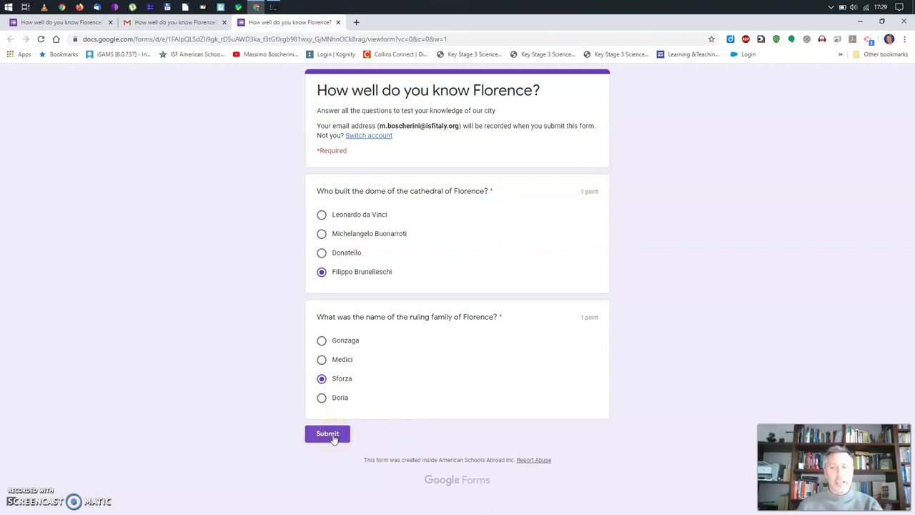
{"action": "left_click", "coordinate": [333, 438]}
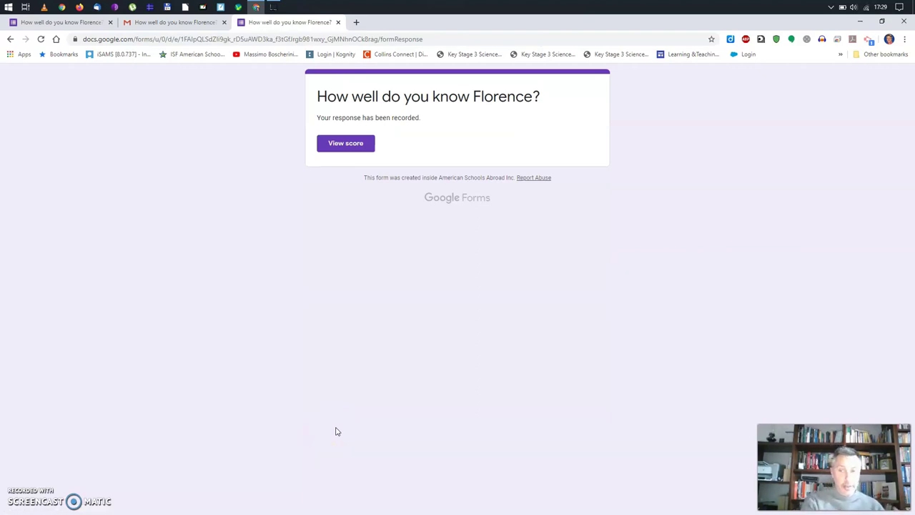
Step: Open the score page for the submitted Florence quiz from the confirmation page
{"action": "left_click", "coordinate": [351, 142]}
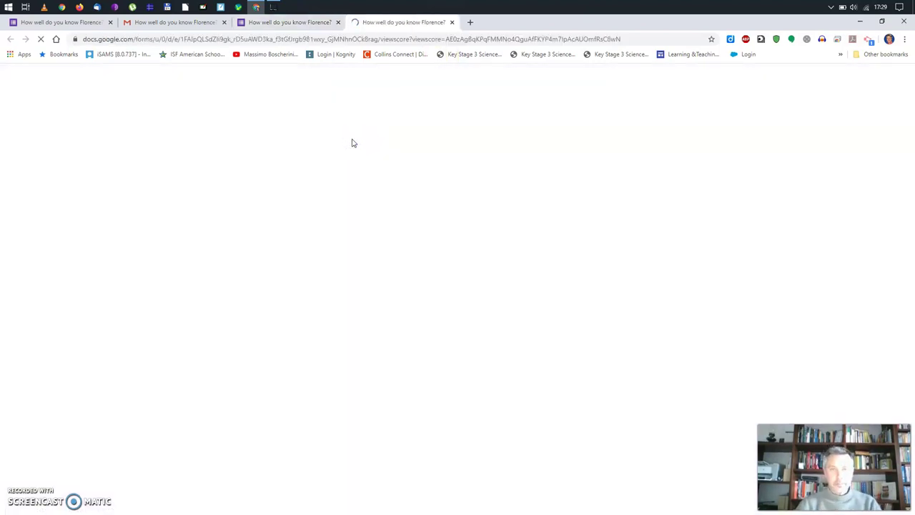